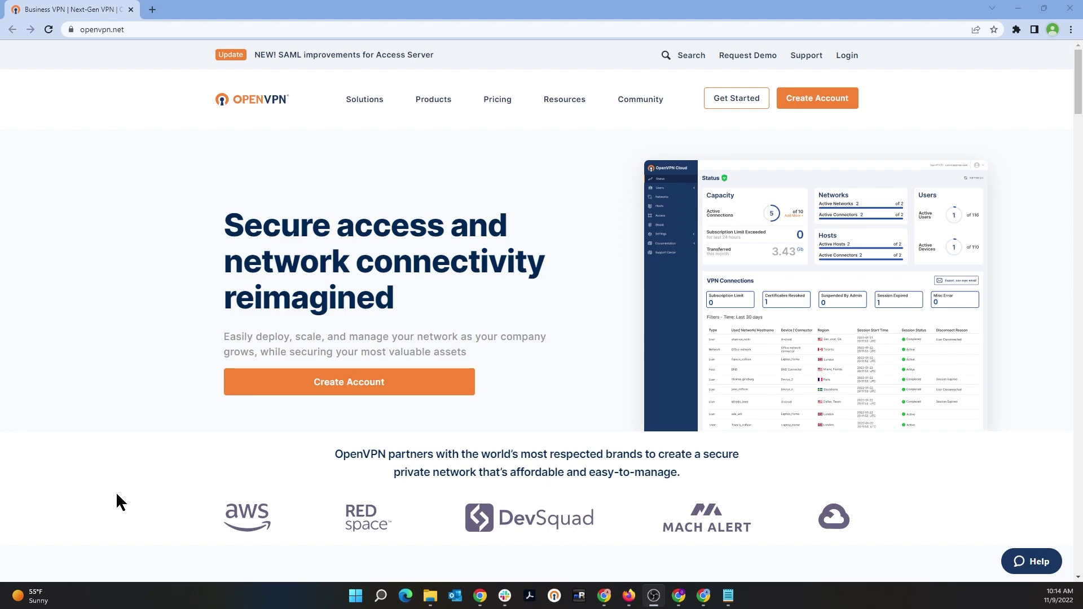
- Start creating a new OpenVPN account from the openvpn.net site
{"action": "left_click", "coordinate": [126, 29]}
{"action": "left_click_drag", "start_coordinate": [126, 29], "coordinate": [72, 28]}
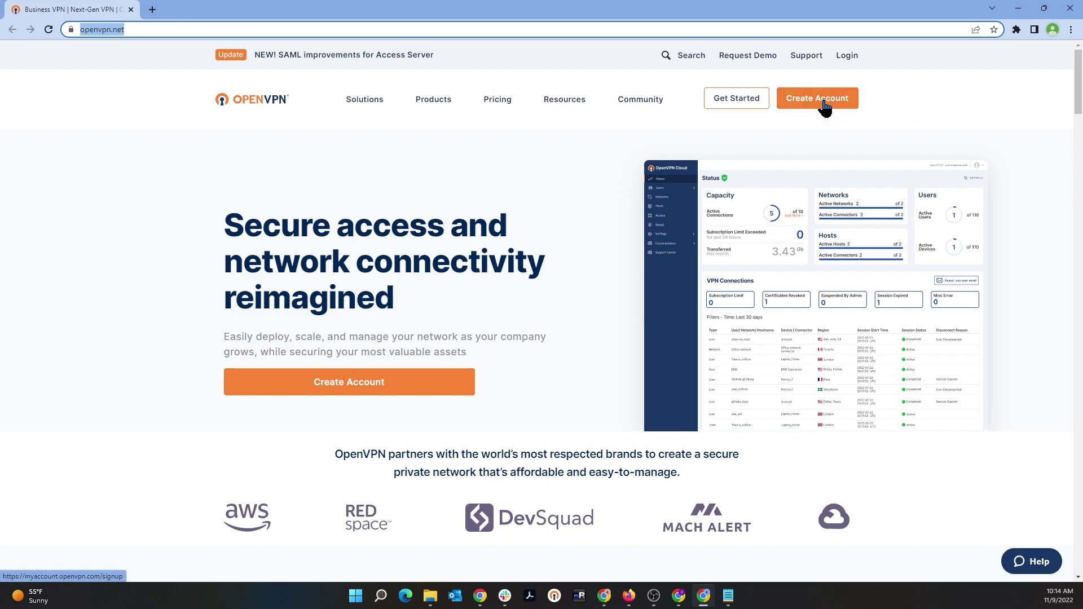
{"action": "left_click", "coordinate": [822, 104]}
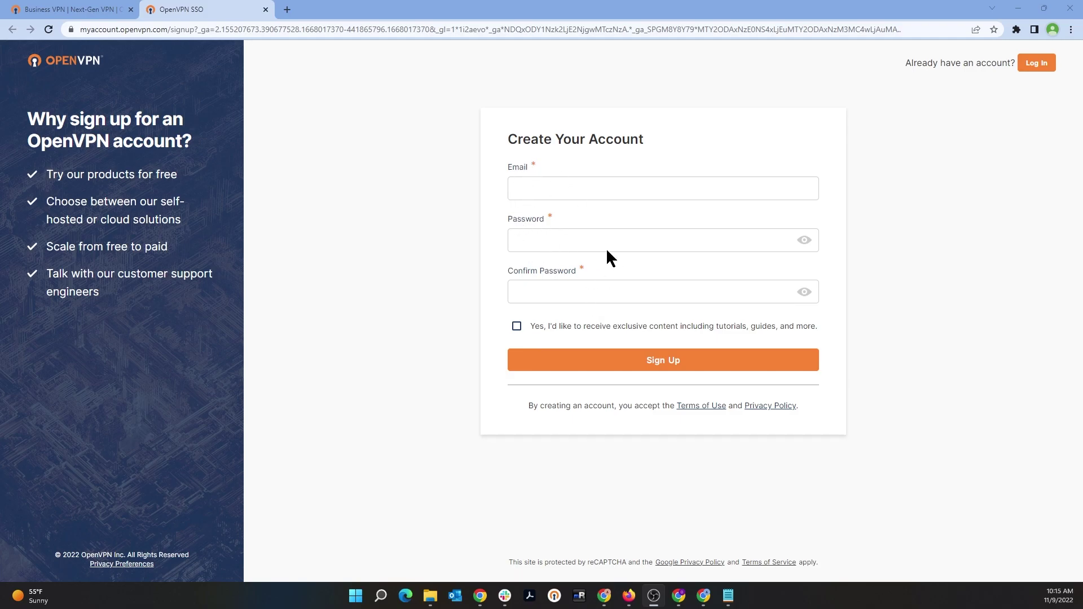
- Sign up with the account e-mail and a confirmed password, then open a new browser tab
{"action": "left_click", "coordinate": [524, 188]}
{"action": "key", "text": "ctrl+v"}
{"action": "left_click", "coordinate": [558, 239]}
{"action": "type", "text": "*********"}
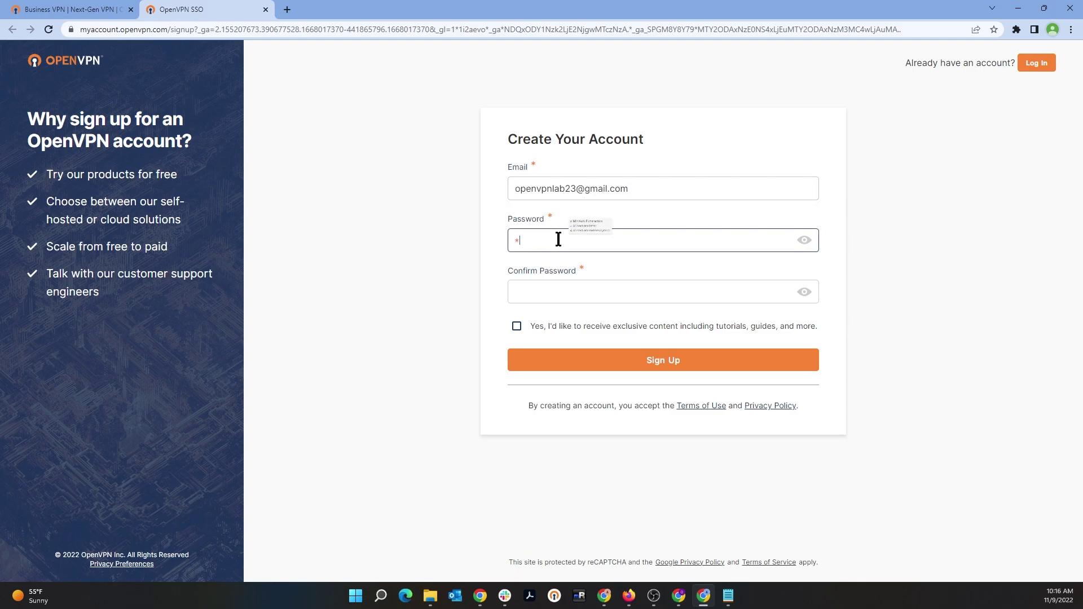
{"action": "type", "text": "****"}
{"action": "key", "text": "Tab"}
{"action": "type", "text": "*********"}
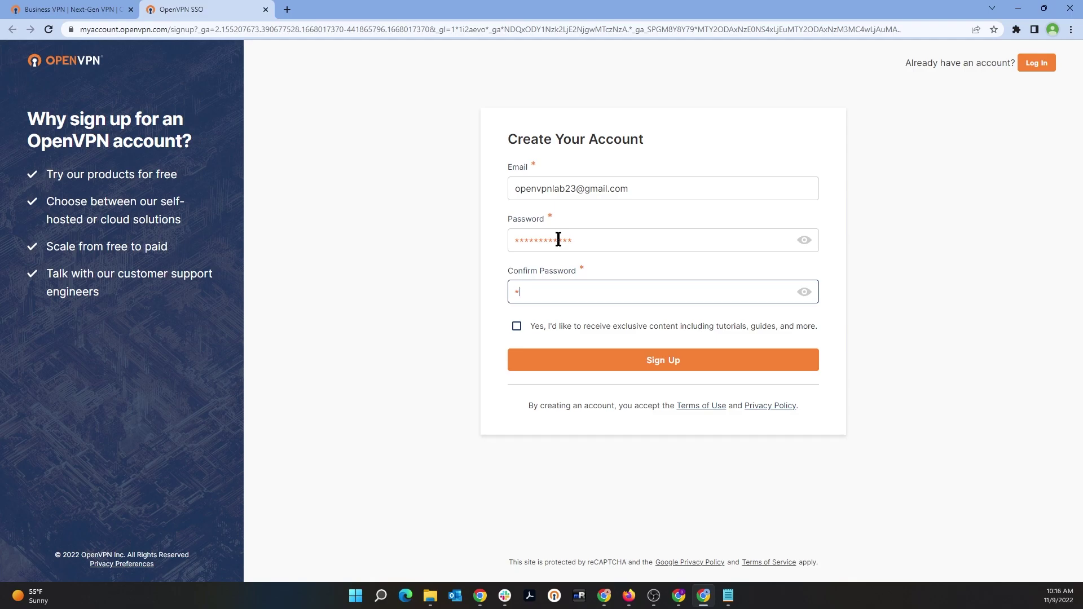
{"action": "type", "text": "****"}
{"action": "left_click", "coordinate": [655, 363]}
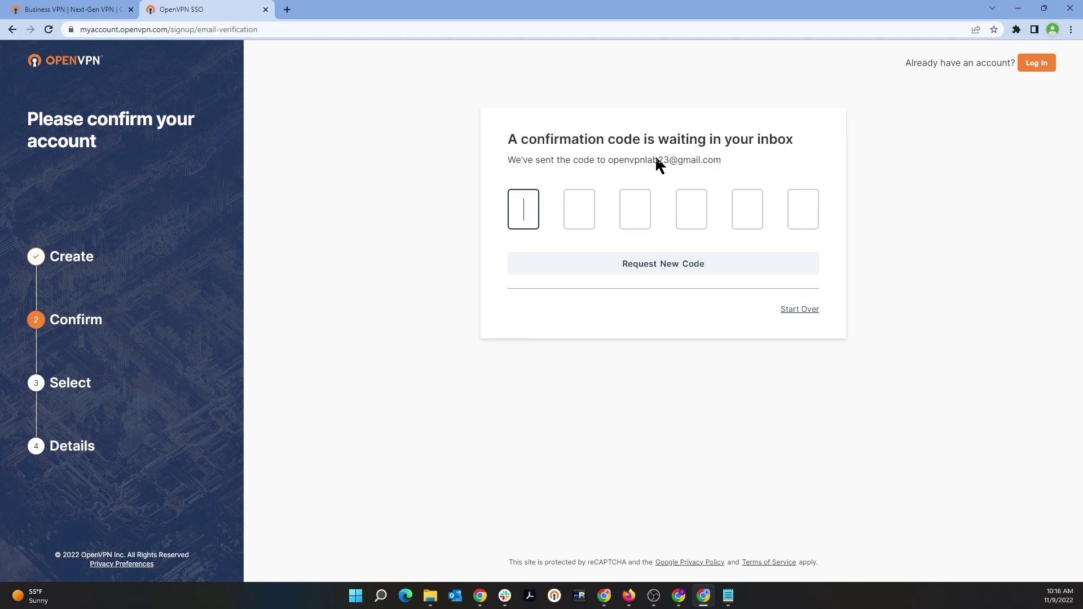
{"action": "left_click", "coordinate": [286, 9]}
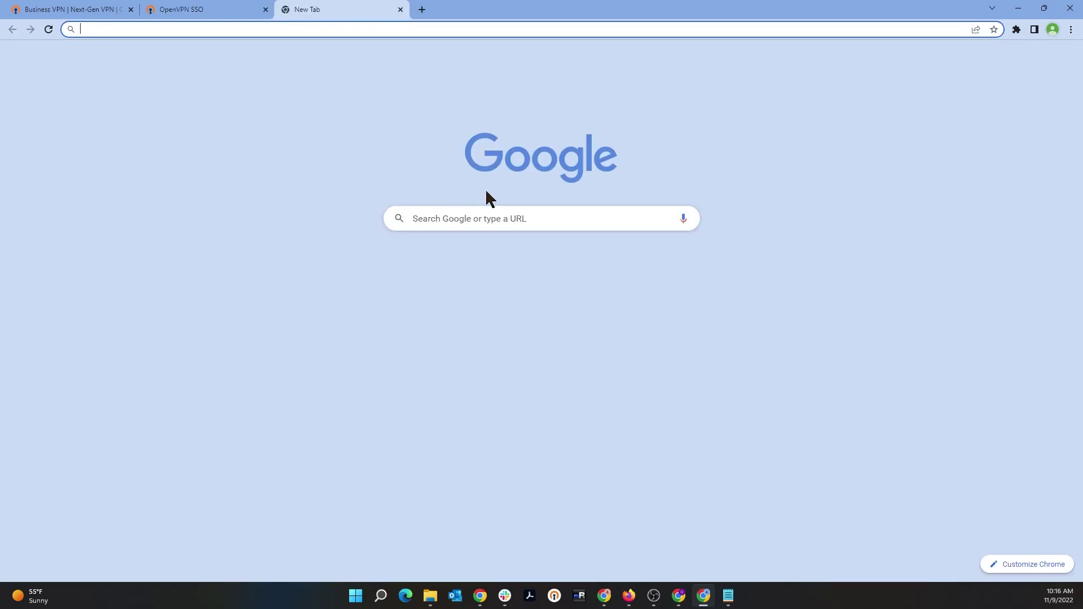
- Open the OpenVPN account registration e-mail in Gmail and select its six-digit confirmation code
{"action": "left_click", "coordinate": [974, 58]}
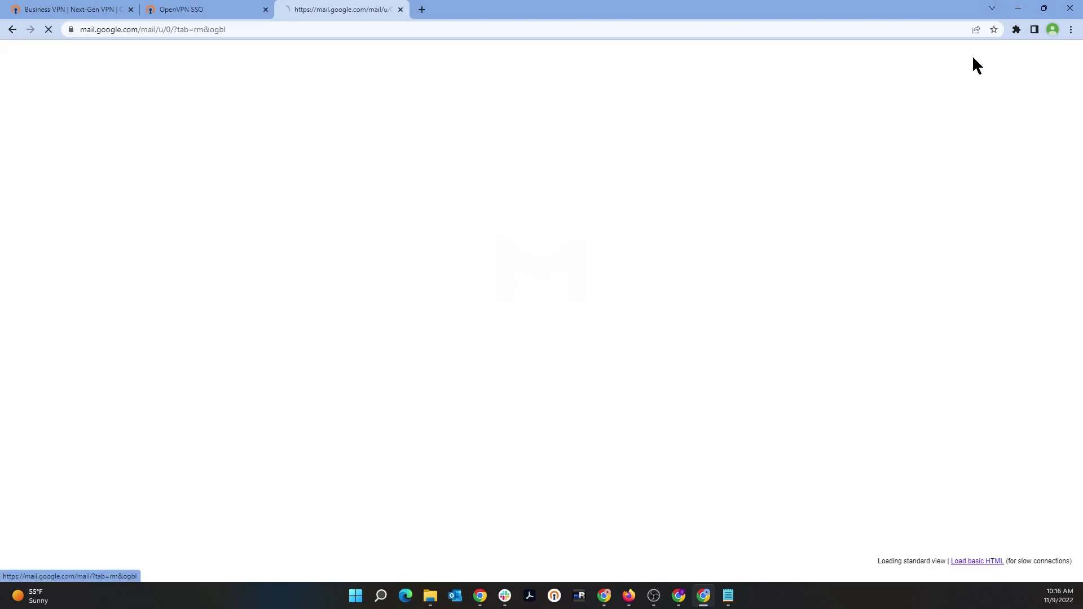
{"action": "left_click", "coordinate": [347, 150]}
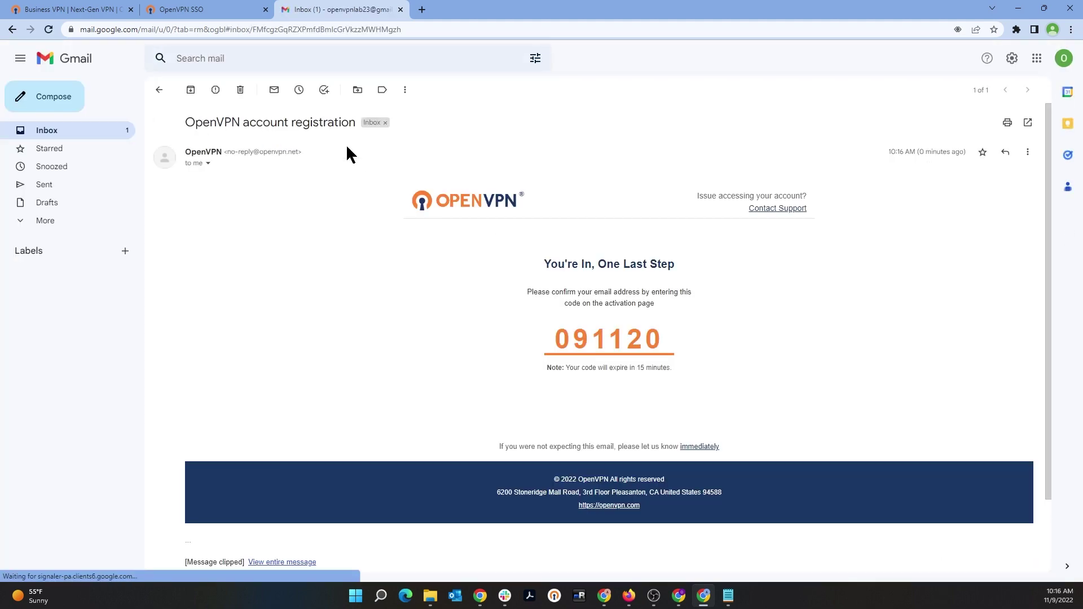
{"action": "double_click", "coordinate": [556, 339]}
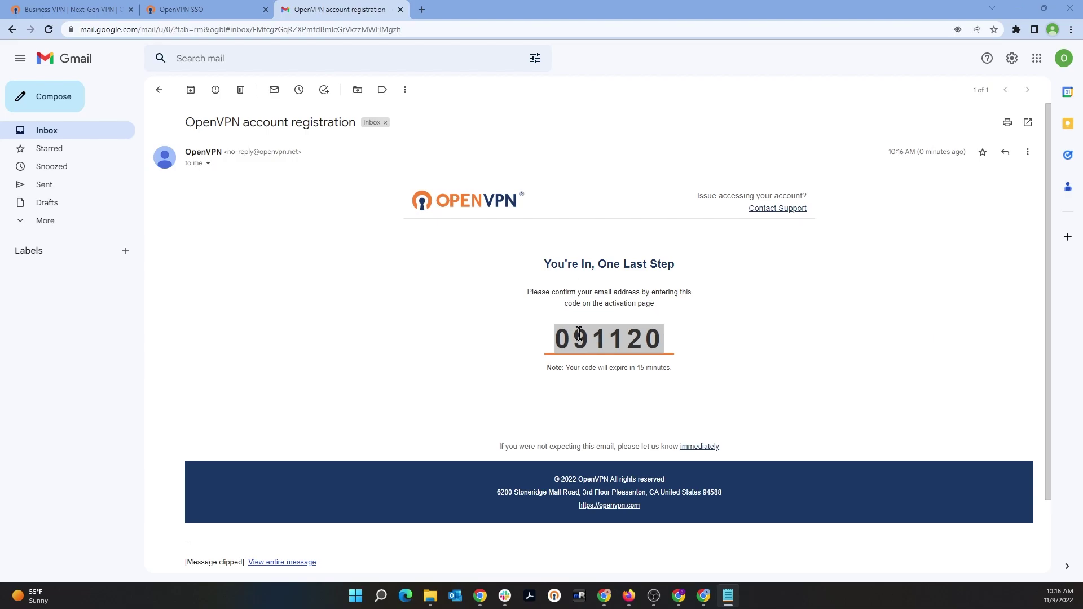
- Enter the six-digit e-mail confirmation code and pick the OpenVPN Cloud portal
{"action": "left_click", "coordinate": [176, 12]}
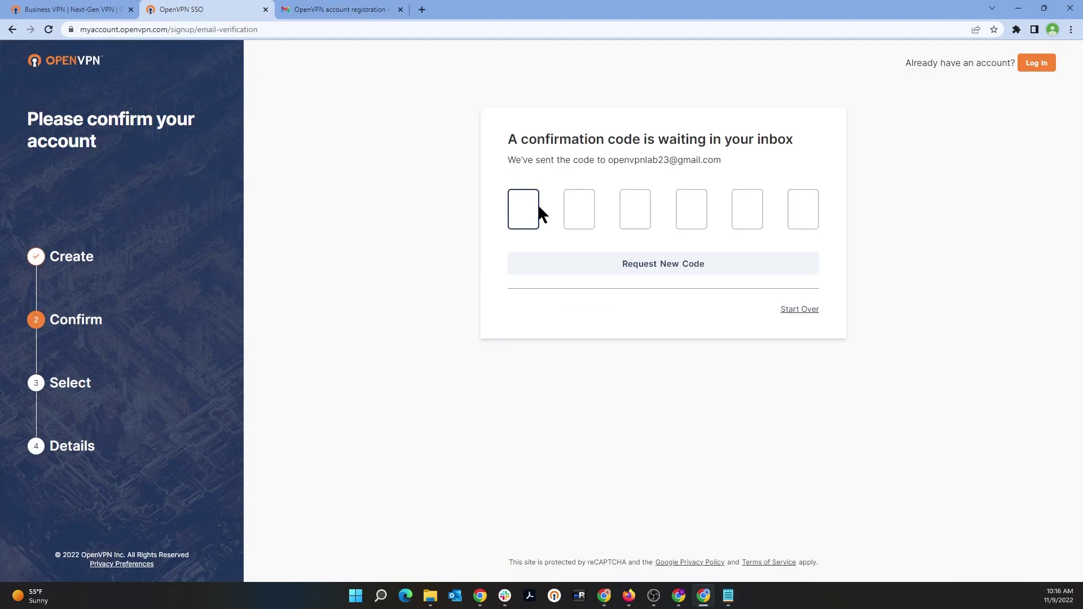
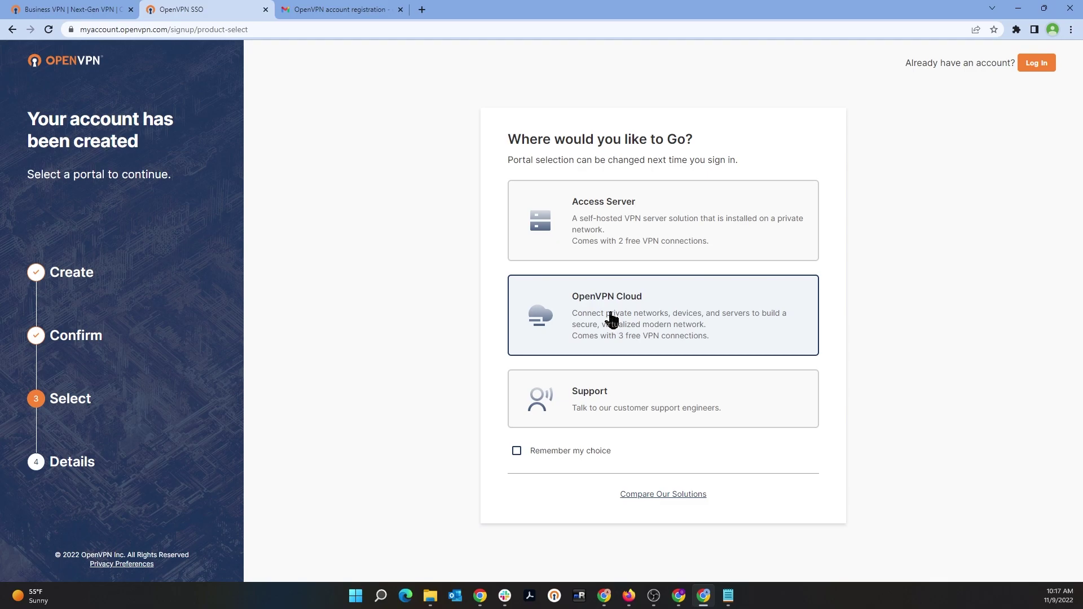
{"action": "left_click", "coordinate": [612, 320]}
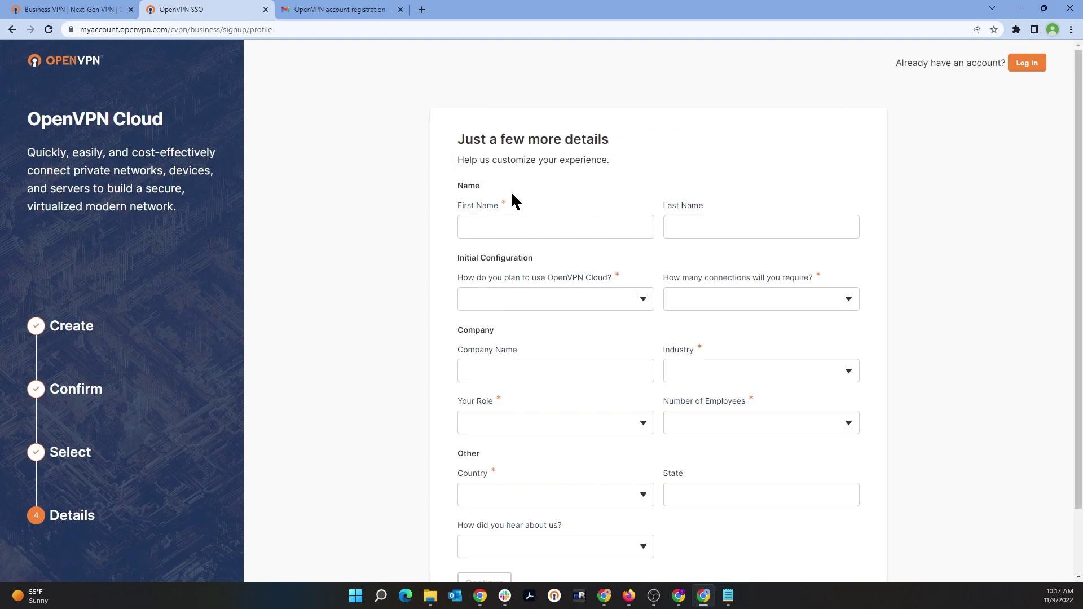
- Scroll through the 'Just a few more details' profile form
{"action": "scroll", "coordinate": [575, 259], "scroll_direction": "down", "scroll_amount": 1}
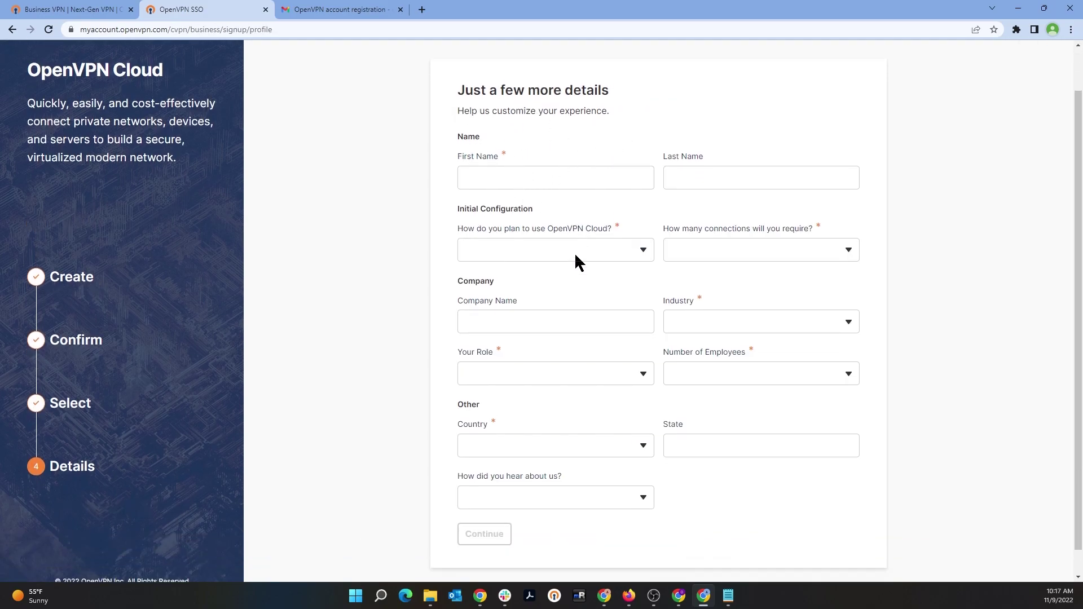
{"action": "scroll", "coordinate": [583, 332], "scroll_direction": "up", "scroll_amount": 1}
{"action": "scroll", "coordinate": [581, 332], "scroll_direction": "down", "scroll_amount": 1}
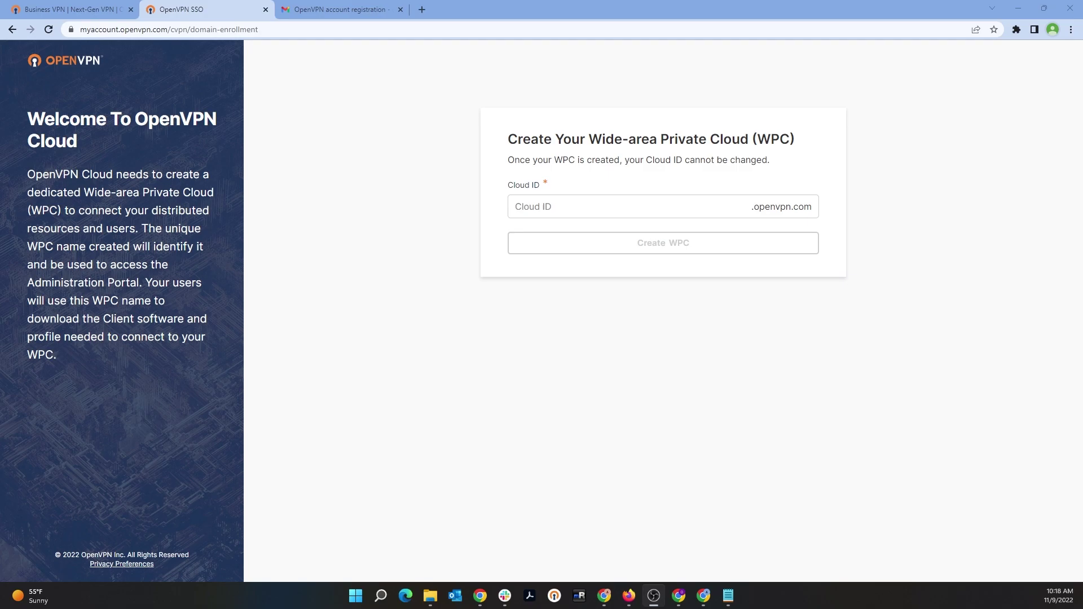
- Create the WPC with Cloud ID 'openvpnlab23'
{"action": "left_click", "coordinate": [564, 206]}
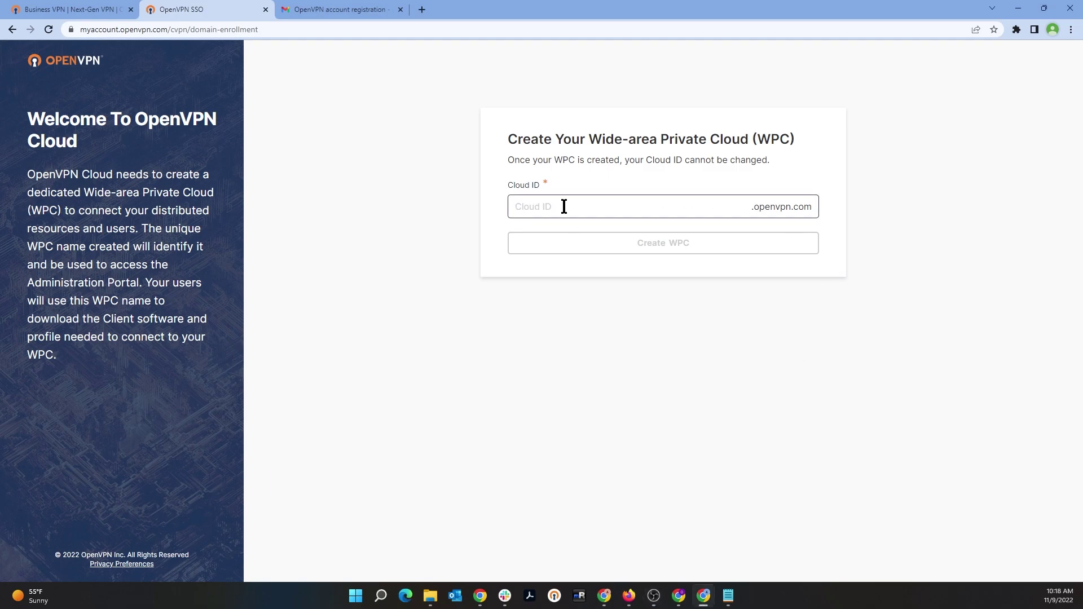
{"action": "type", "text": "openvpn"}
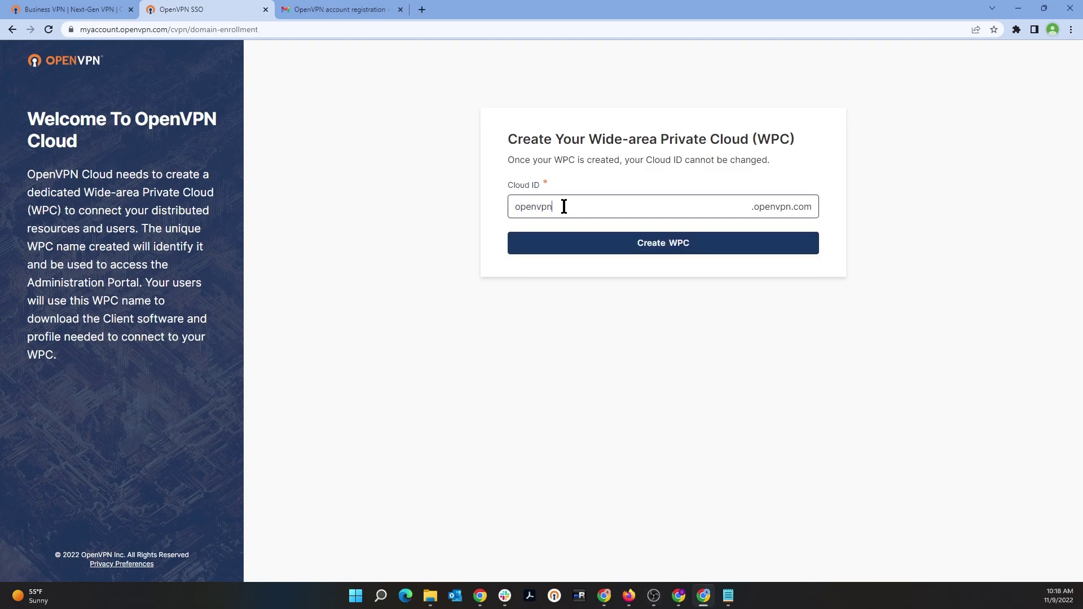
{"action": "type", "text": "lab233"}
{"action": "key", "text": "BackSpace"}
{"action": "left_click", "coordinate": [665, 246]}
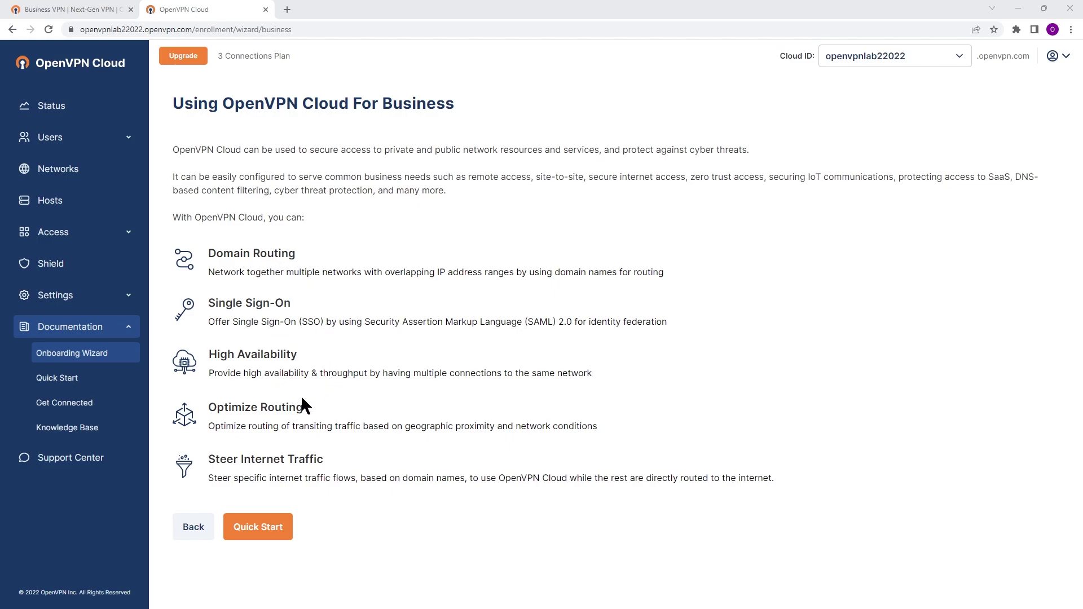
- Browse the Quick Start guide's Networks and Hosts chapters, then view the Status dashboard
{"action": "left_click", "coordinate": [255, 527]}
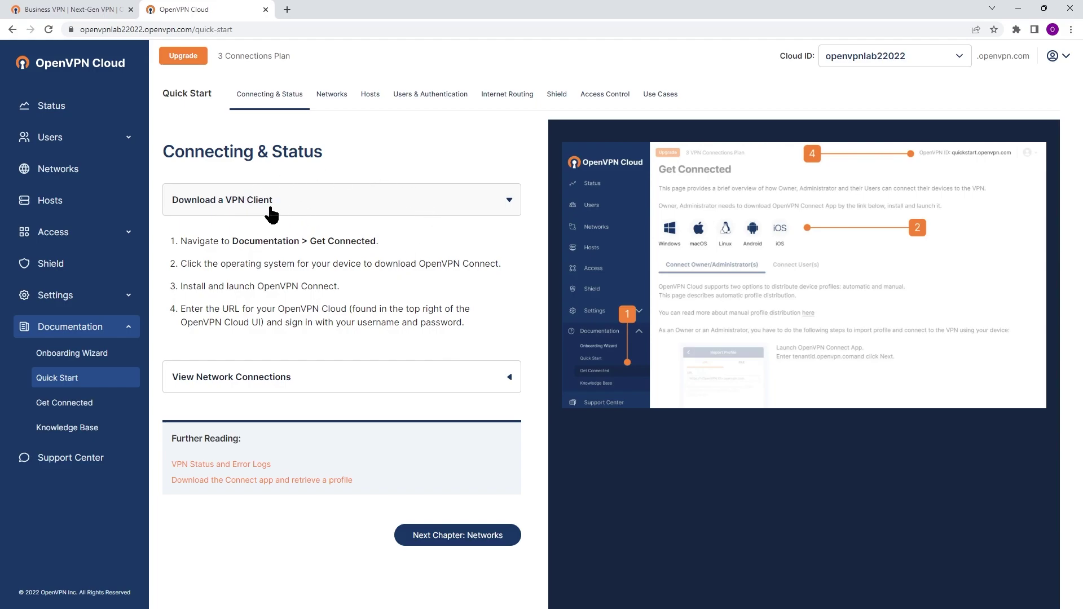
{"action": "left_click", "coordinate": [462, 536]}
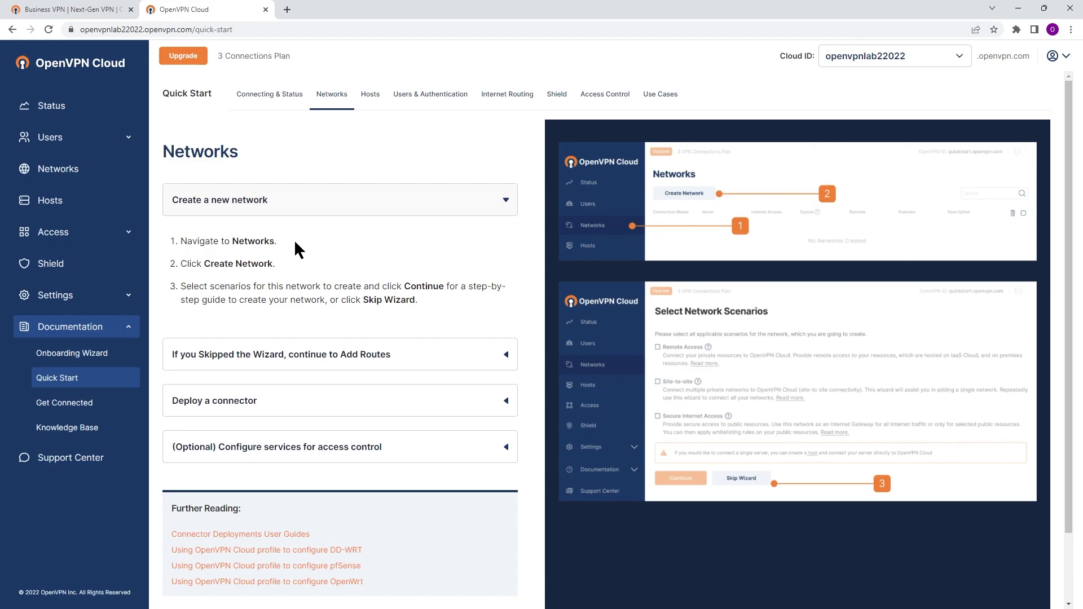
{"action": "left_click", "coordinate": [371, 97]}
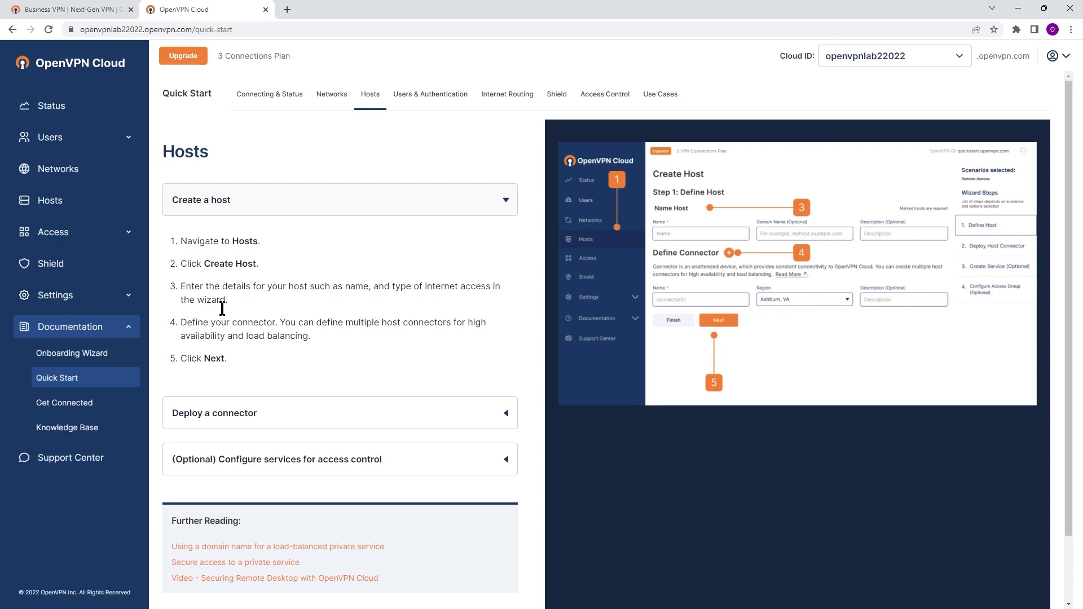
{"action": "left_click", "coordinate": [44, 111]}
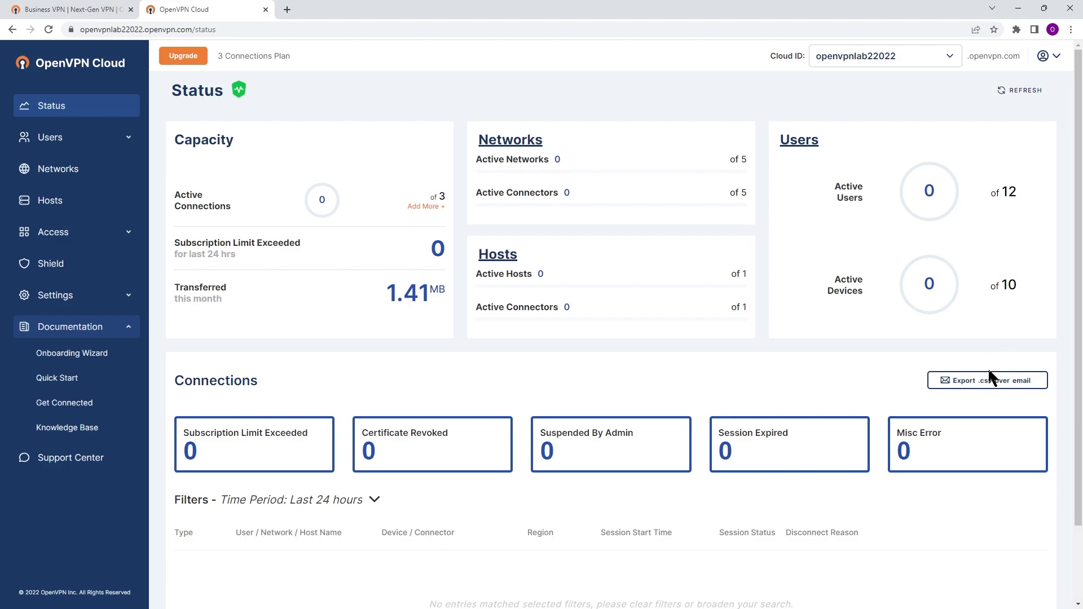
- Browse the Users and User Groups lists, then the User Authentication settings
{"action": "left_click", "coordinate": [49, 141]}
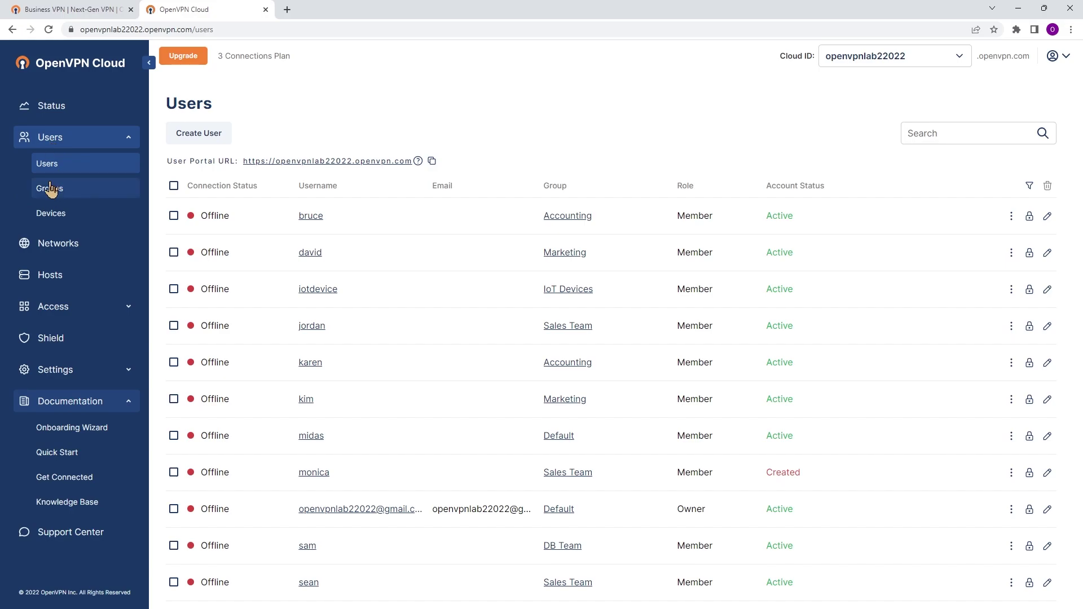
{"action": "left_click", "coordinate": [50, 193]}
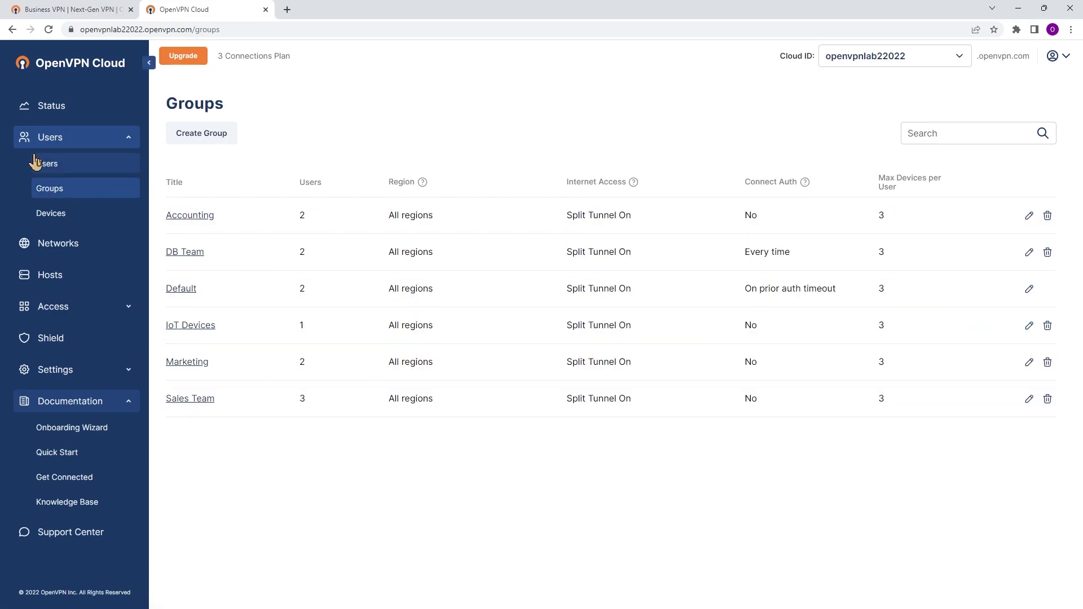
{"action": "left_click", "coordinate": [47, 166]}
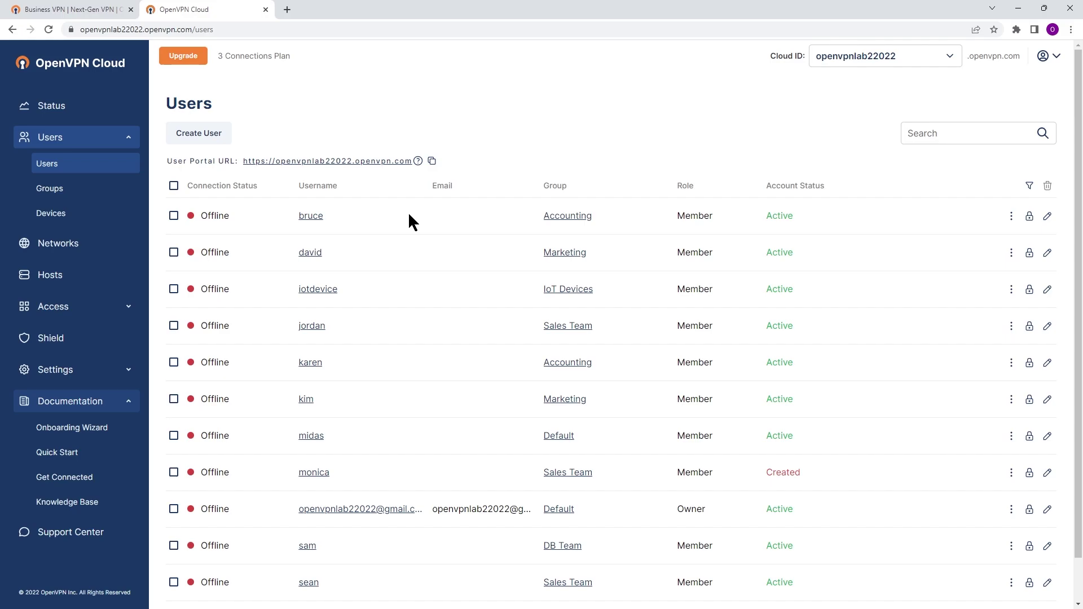
{"action": "left_click", "coordinate": [129, 373]}
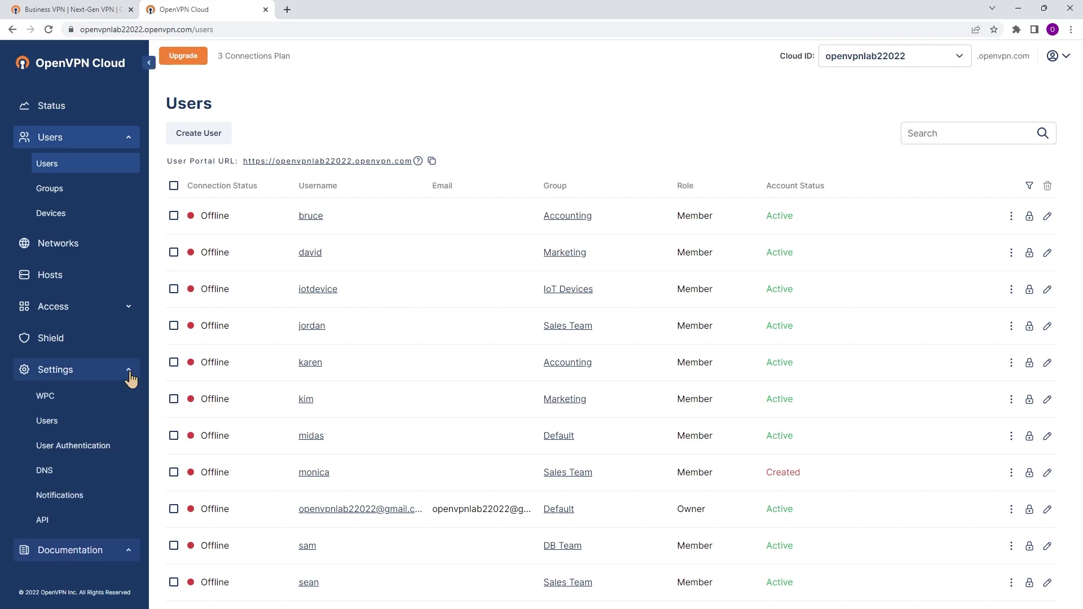
{"action": "left_click", "coordinate": [68, 447]}
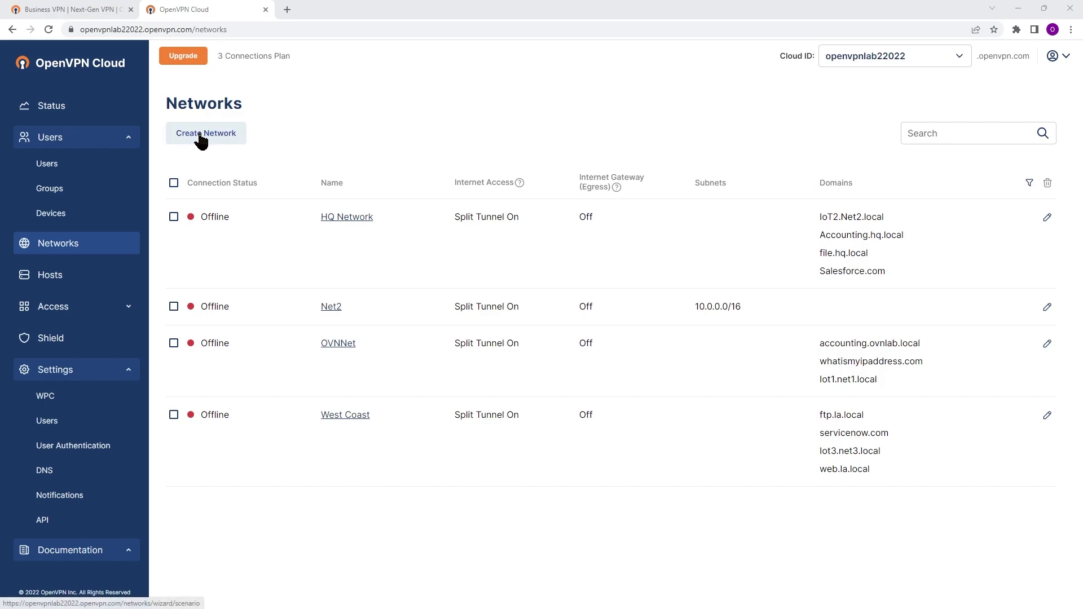
- Begin a Remote Access and Site-to-site network, view connector types without choosing, then go to Hosts
{"action": "left_click", "coordinate": [201, 137]}
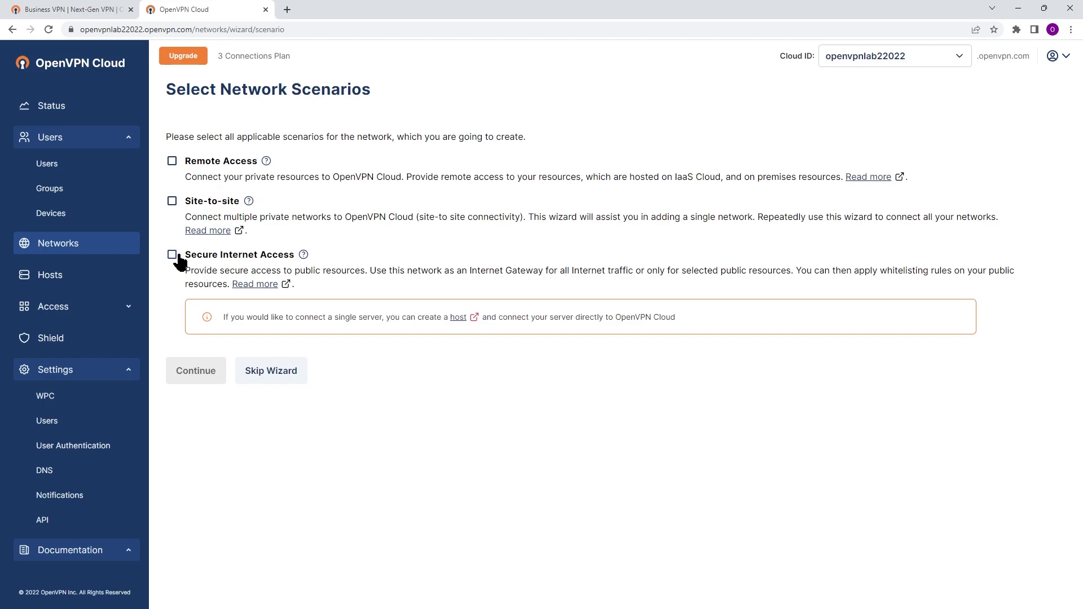
{"action": "left_click", "coordinate": [172, 162]}
{"action": "left_click", "coordinate": [172, 201]}
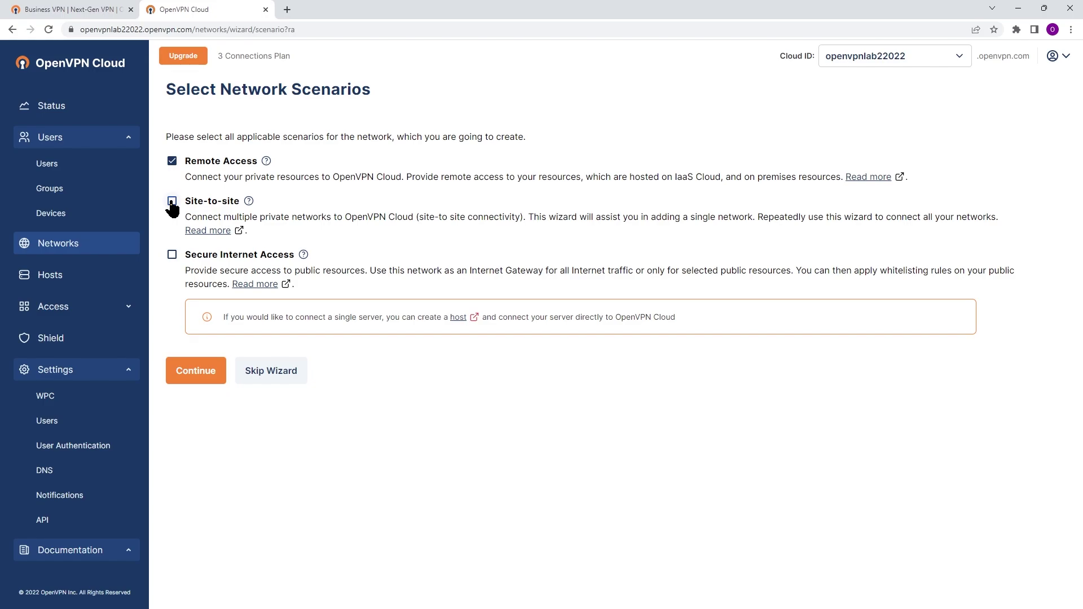
{"action": "left_click", "coordinate": [192, 370]}
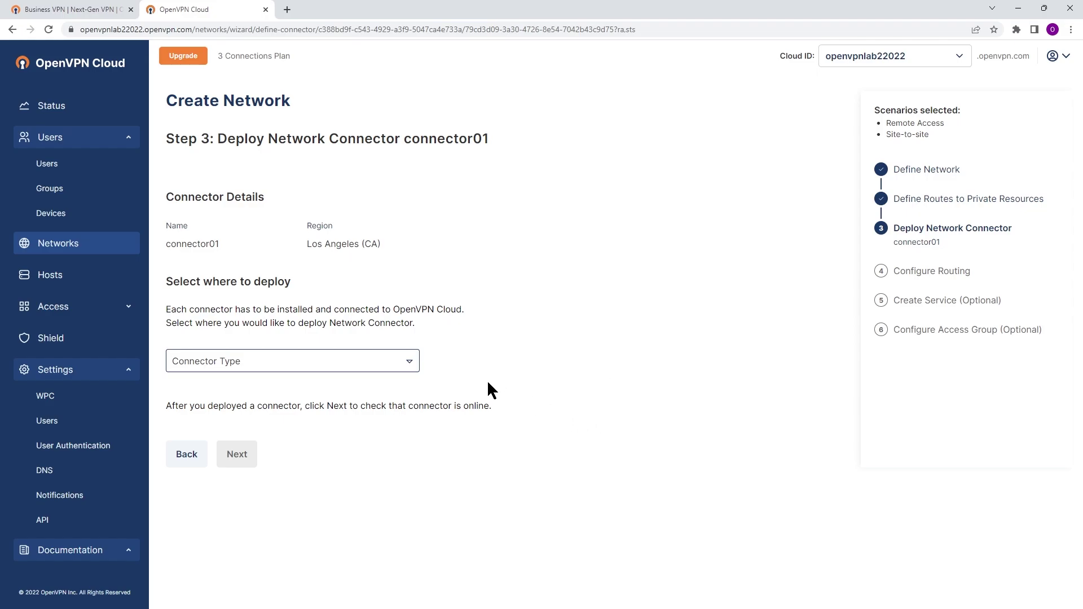
{"action": "left_click", "coordinate": [410, 365]}
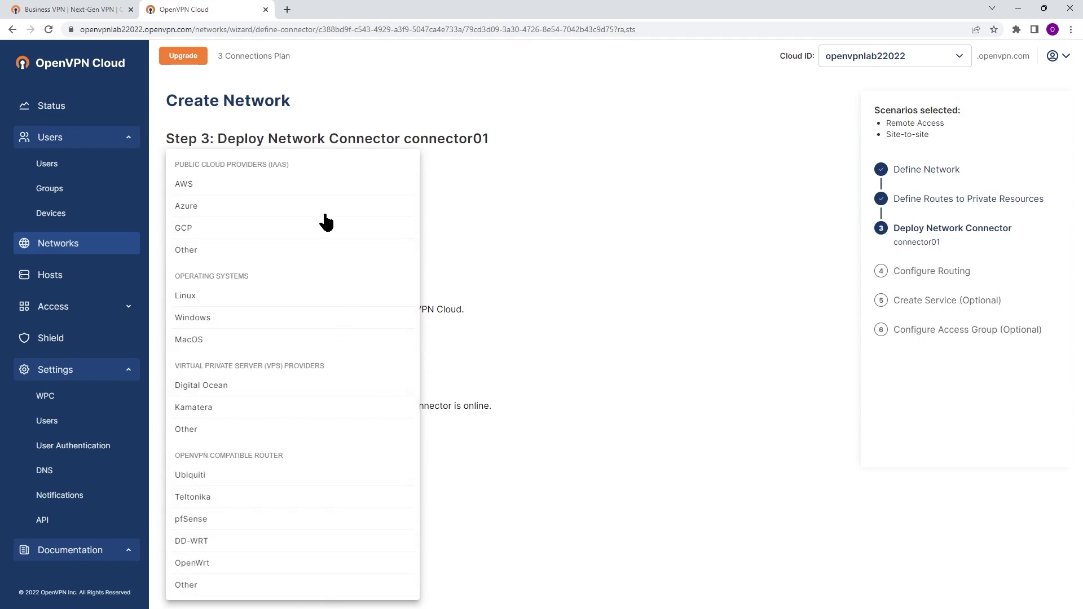
{"action": "left_click", "coordinate": [662, 380]}
{"action": "left_click", "coordinate": [50, 275]}
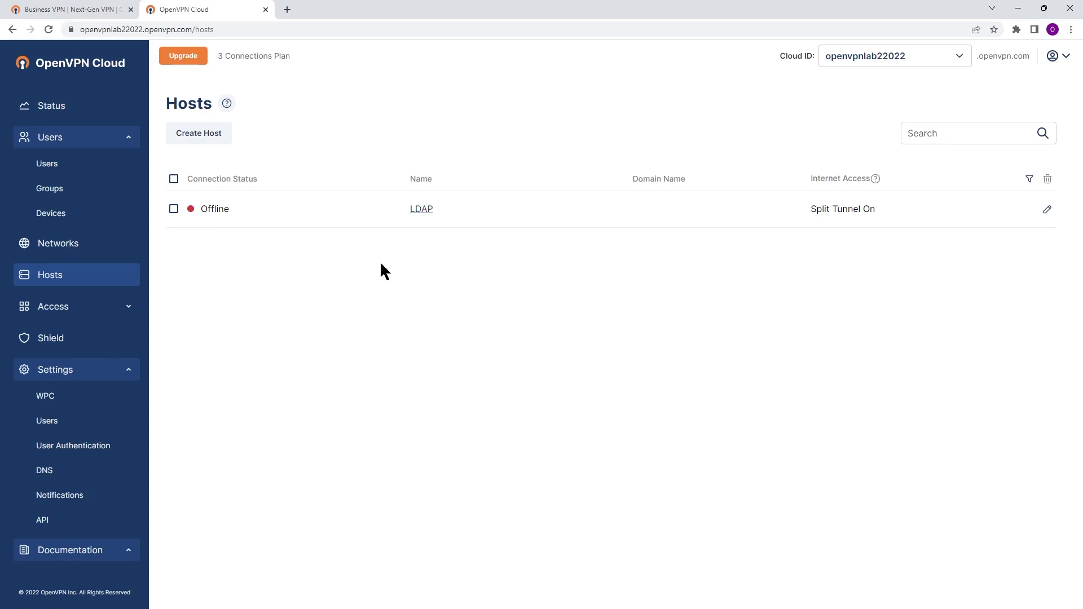
- Start creating a host, then view the Access Groups page
{"action": "left_click", "coordinate": [201, 138]}
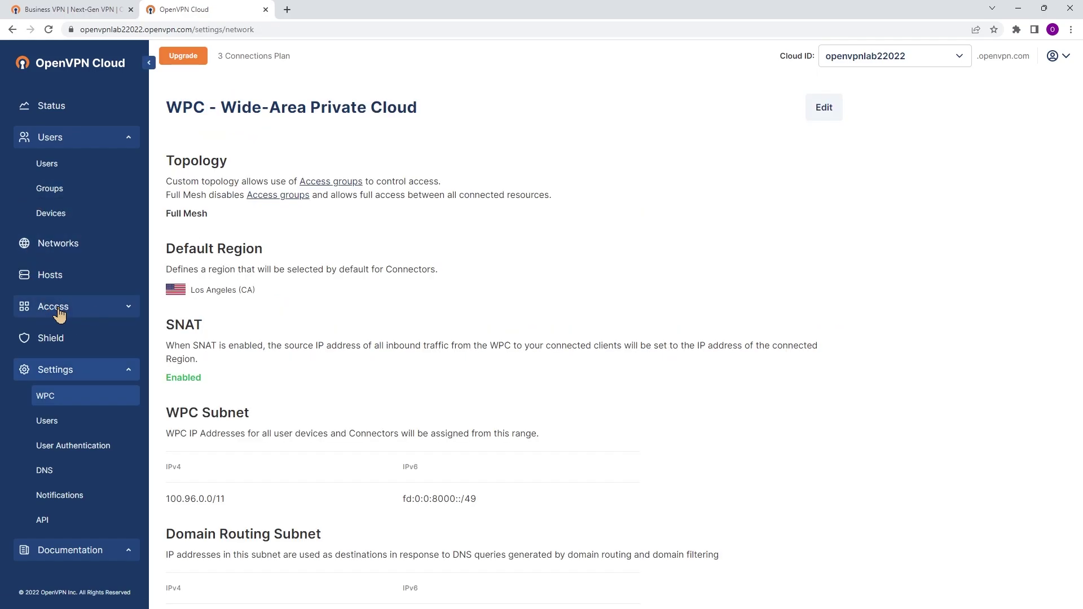
{"action": "left_click", "coordinate": [59, 313]}
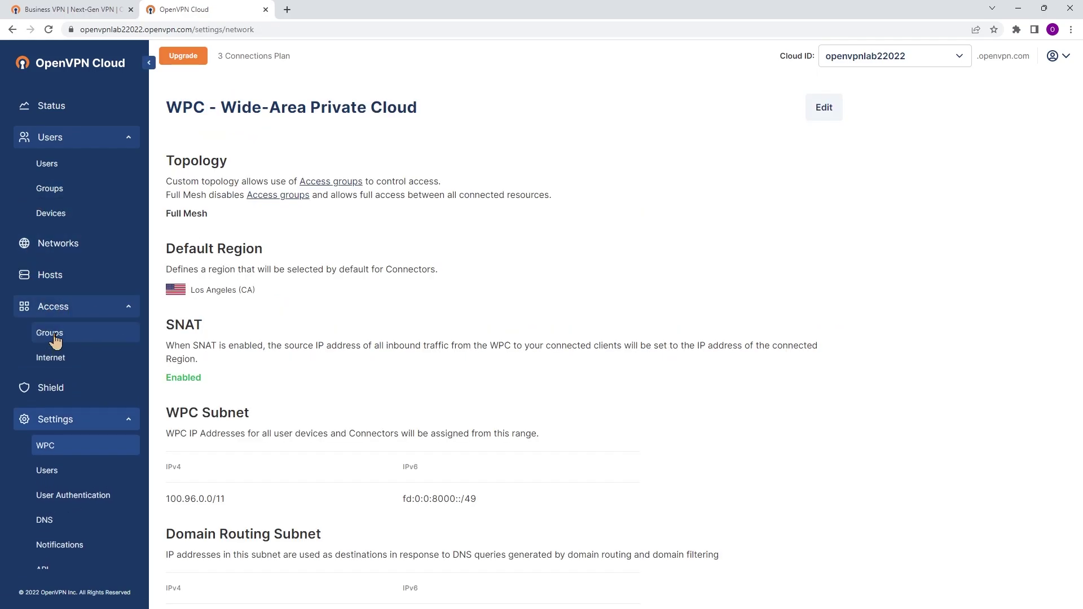
{"action": "left_click", "coordinate": [55, 340]}
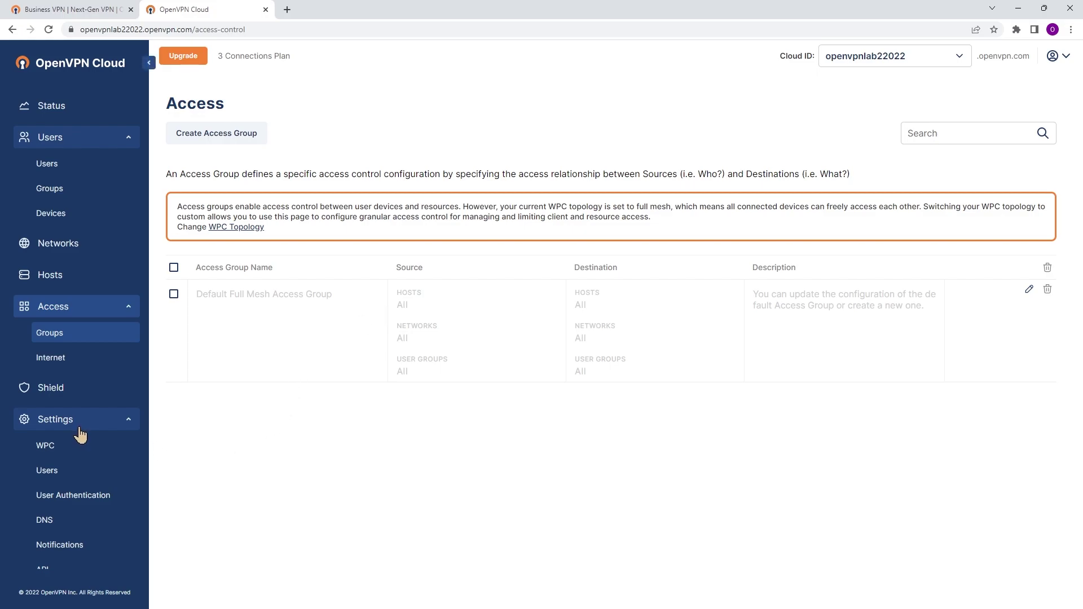
- Change the WPC topology from Full Mesh to Custom and return to Access Groups
{"action": "left_click", "coordinate": [46, 446]}
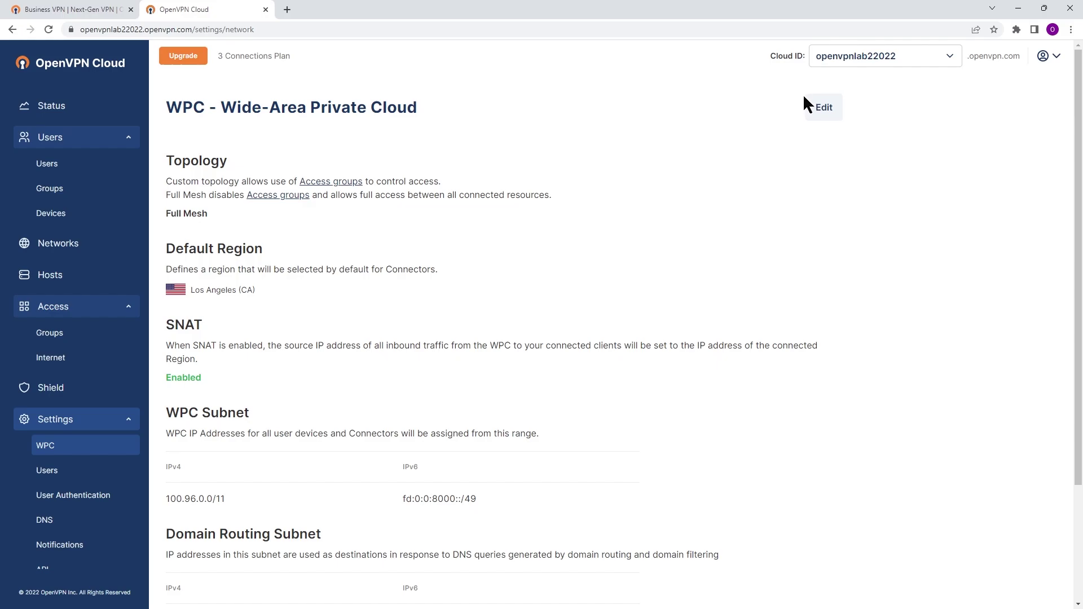
{"action": "left_click", "coordinate": [824, 108]}
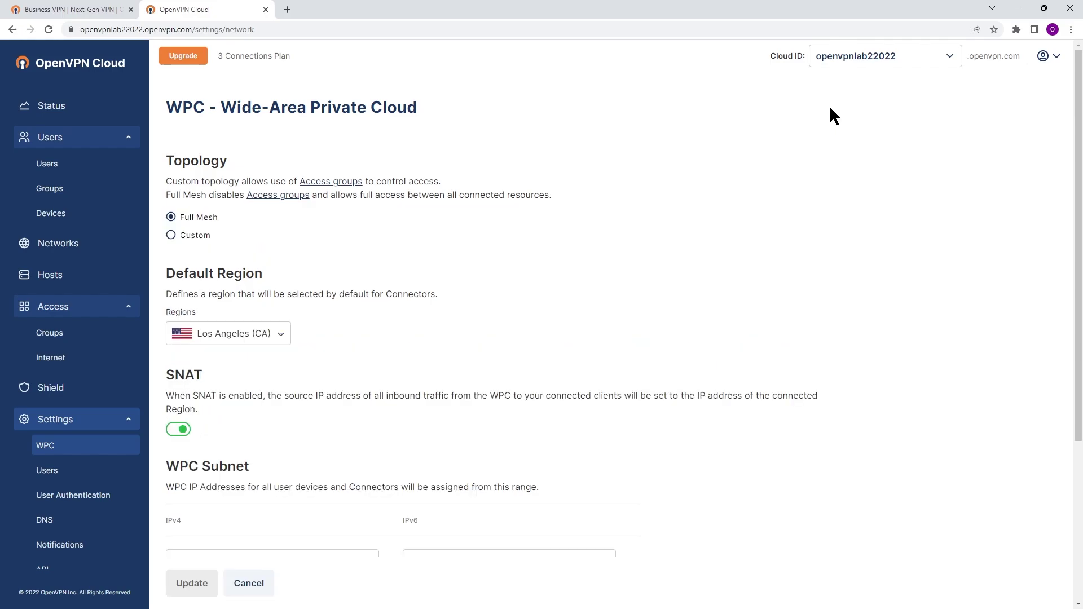
{"action": "left_click", "coordinate": [197, 238]}
{"action": "left_click", "coordinate": [191, 585]}
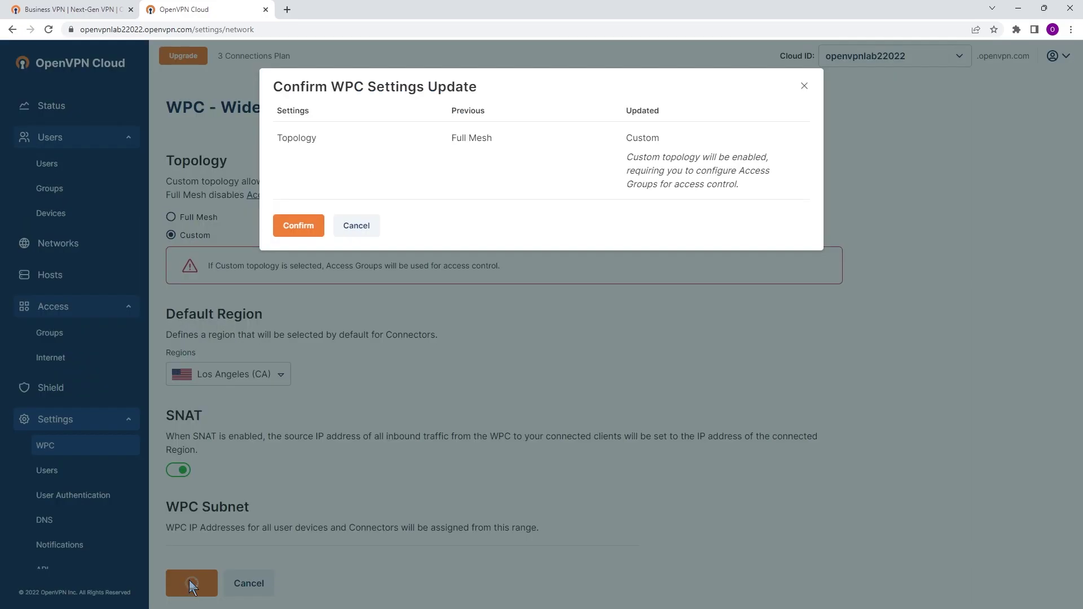
{"action": "left_click", "coordinate": [302, 225]}
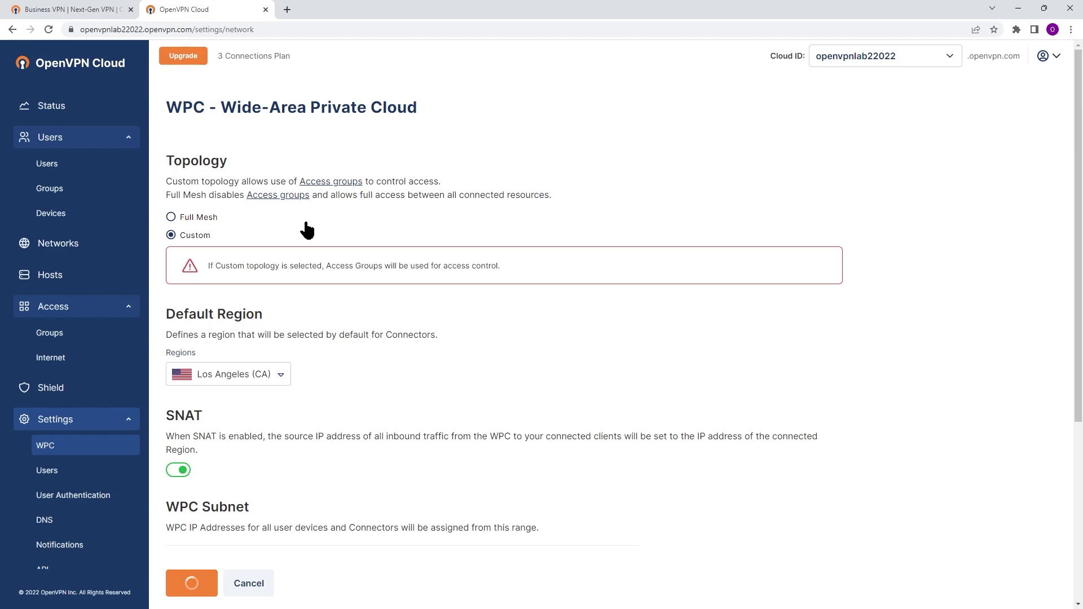
{"action": "left_click", "coordinate": [44, 340]}
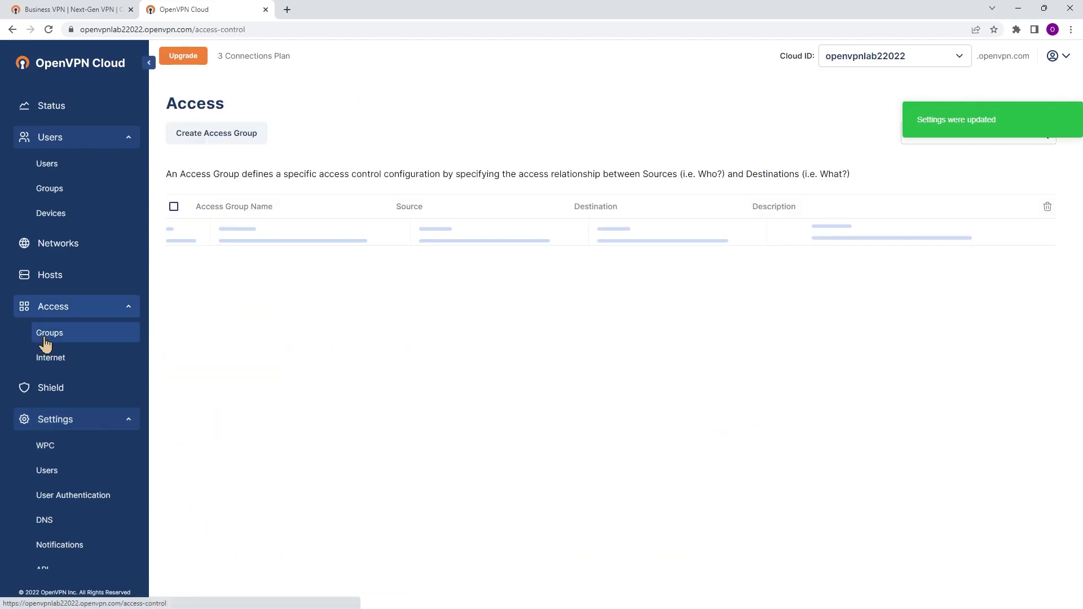
- Start a new access group, look over its form, then cancel without creating it
{"action": "left_click", "coordinate": [206, 141]}
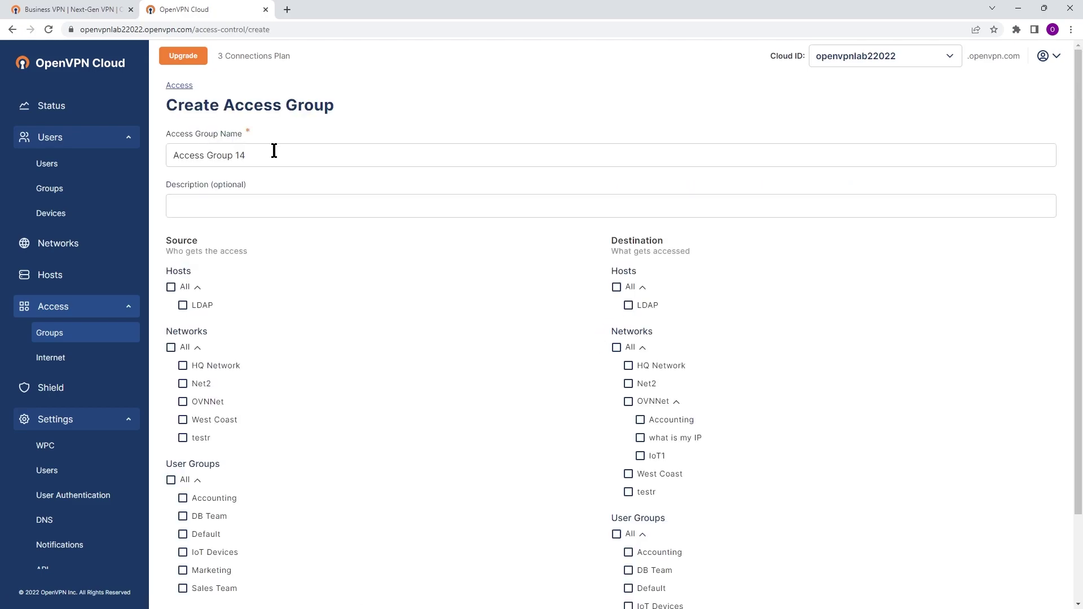
{"action": "scroll", "coordinate": [405, 319], "scroll_direction": "down", "scroll_amount": 2}
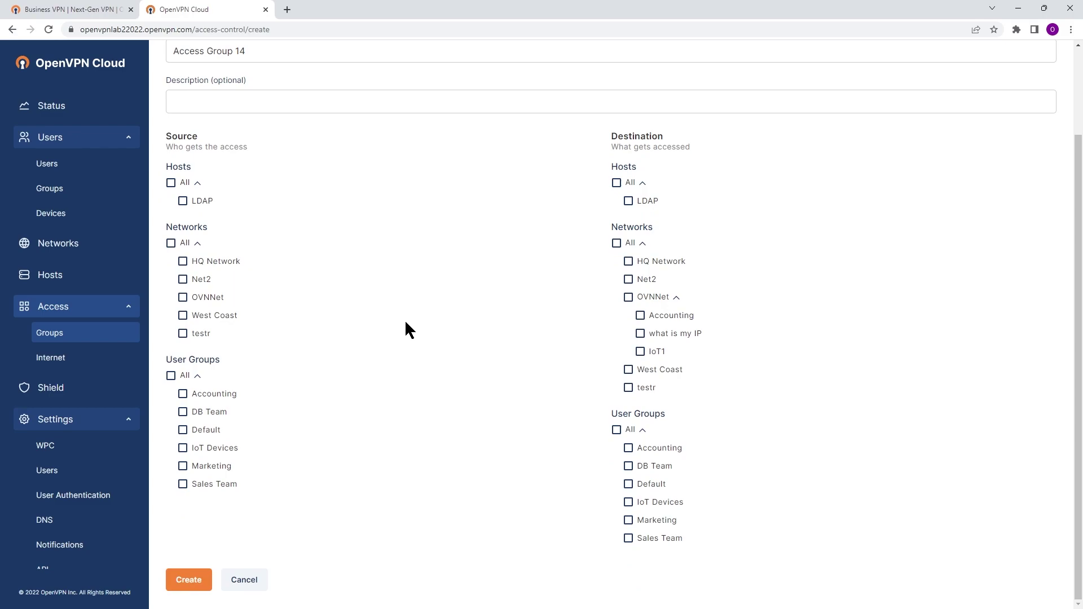
{"action": "scroll", "coordinate": [404, 319], "scroll_direction": "up", "scroll_amount": 1}
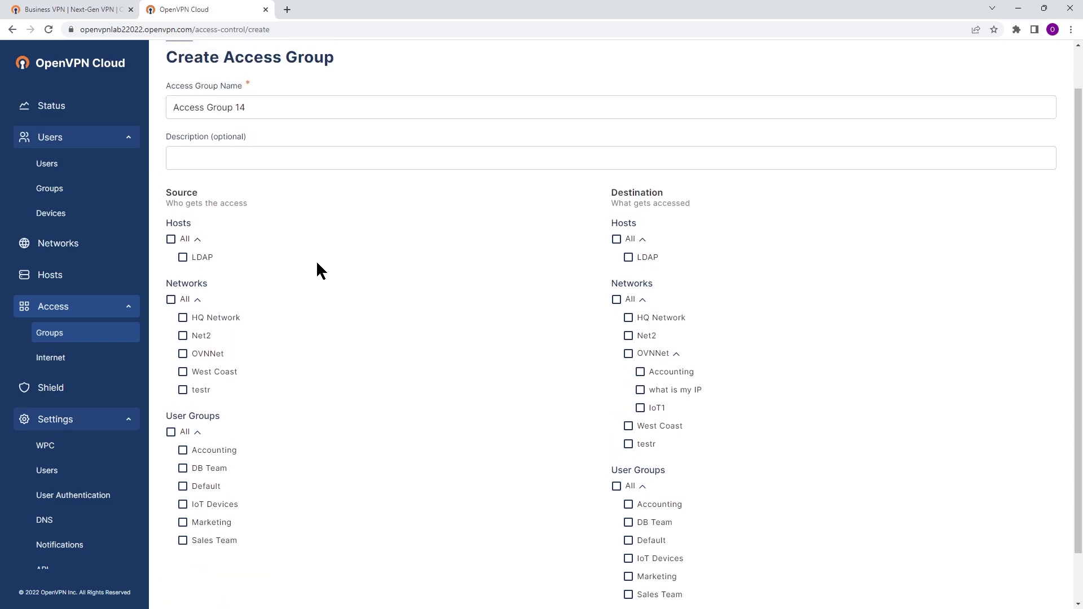
{"action": "left_click", "coordinate": [82, 334]}
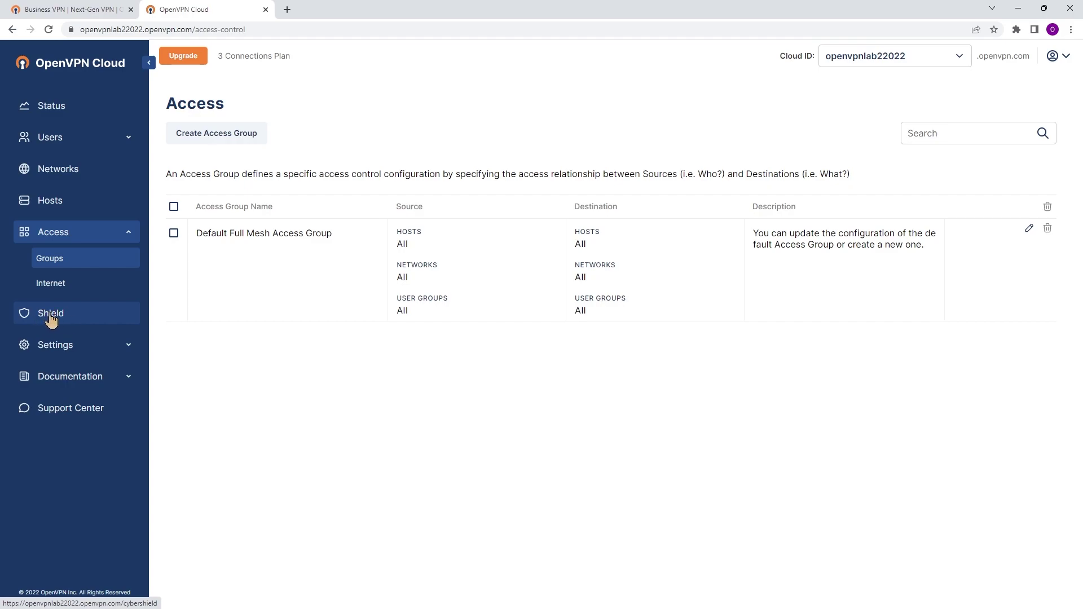
- Enable Shield domain filtering at High Productivity and traffic filtering at Critical, High & Medium
{"action": "left_click", "coordinate": [50, 319]}
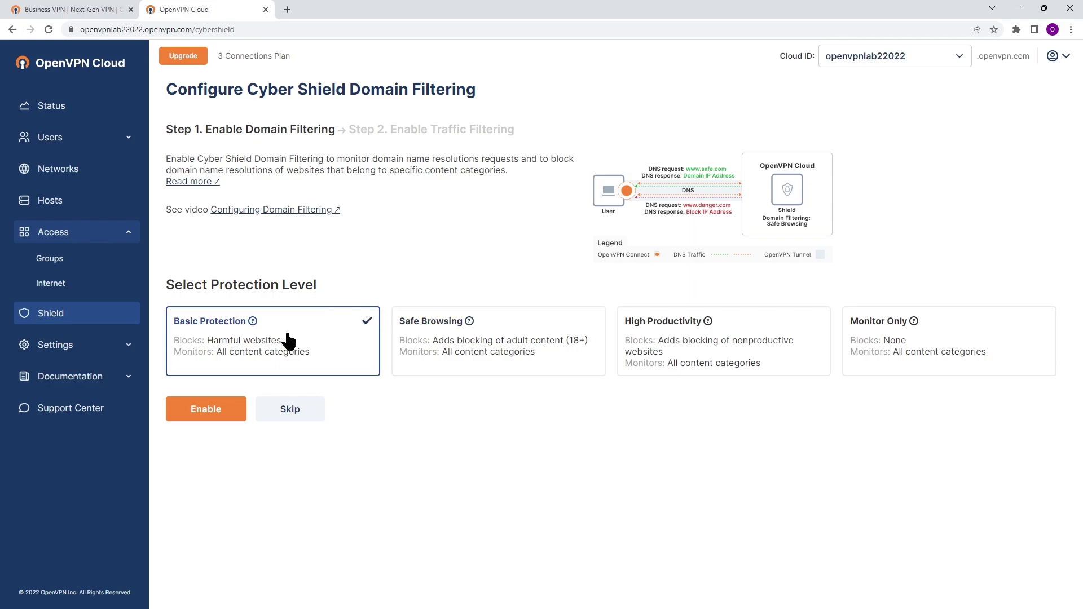
{"action": "left_click", "coordinate": [478, 345]}
{"action": "left_click", "coordinate": [657, 341]}
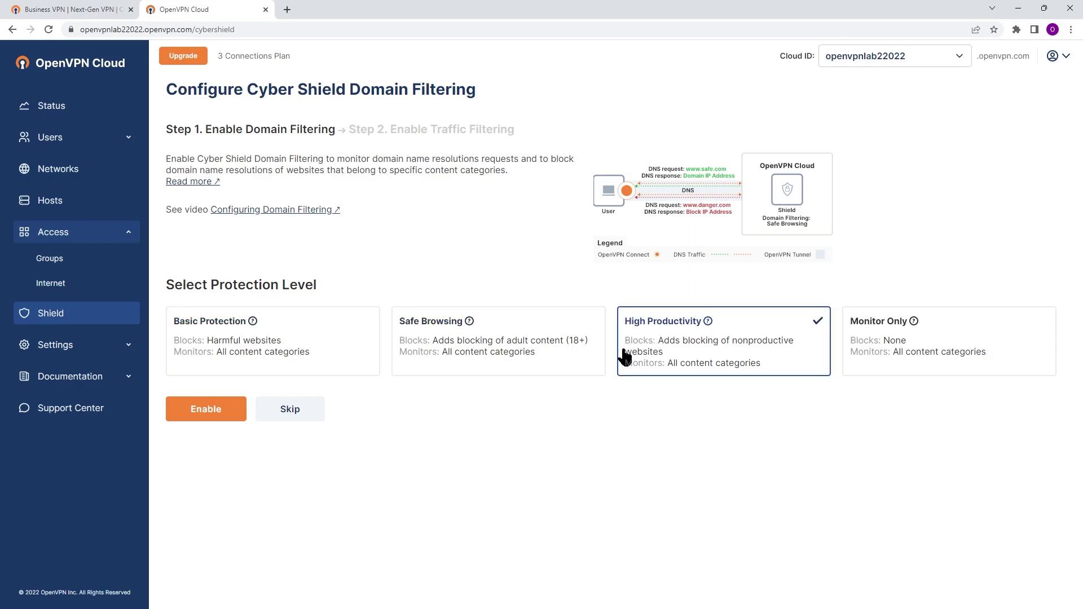
{"action": "left_click", "coordinate": [496, 357]}
{"action": "left_click", "coordinate": [644, 353]}
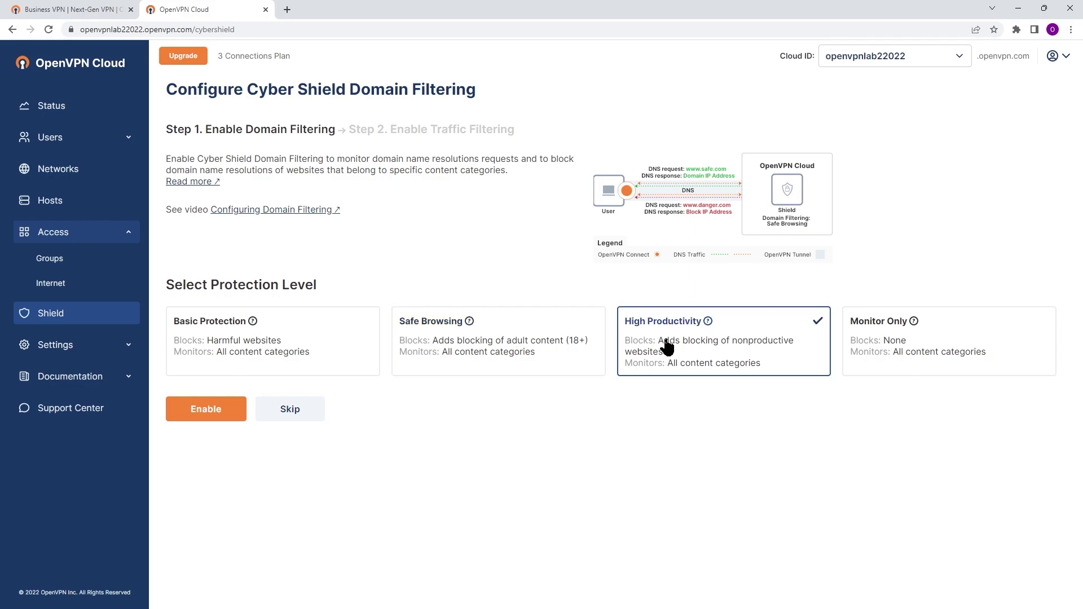
{"action": "left_click", "coordinate": [206, 412]}
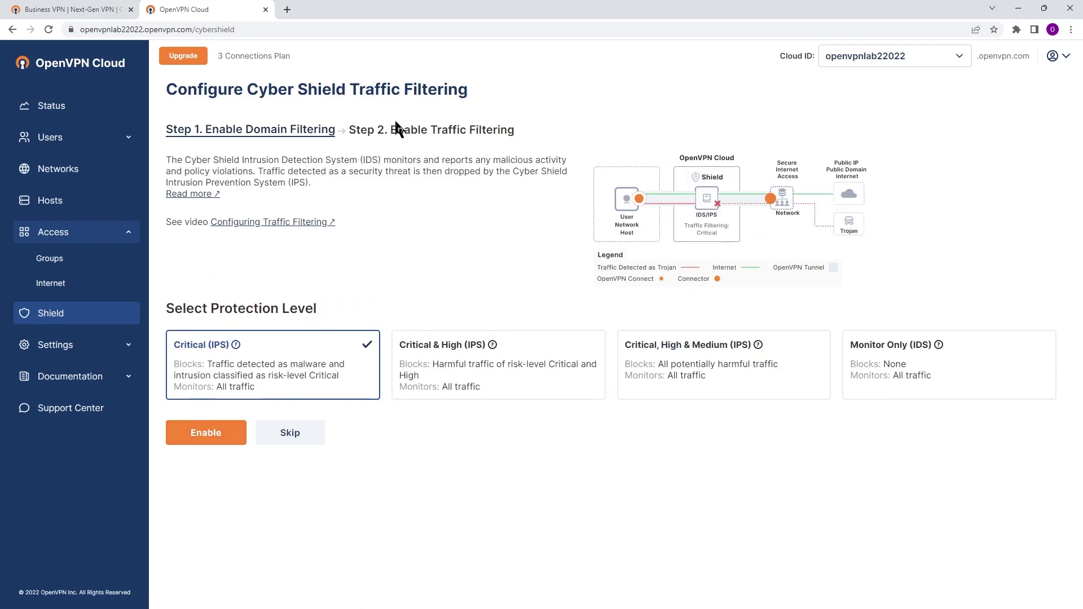
{"action": "left_click", "coordinate": [632, 369]}
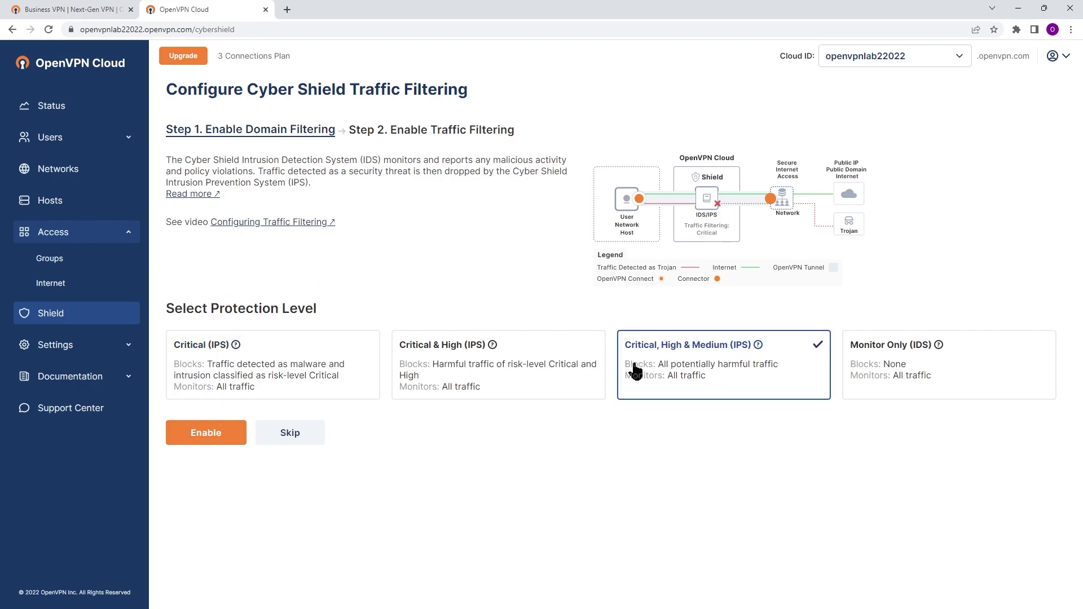
{"action": "left_click", "coordinate": [210, 431]}
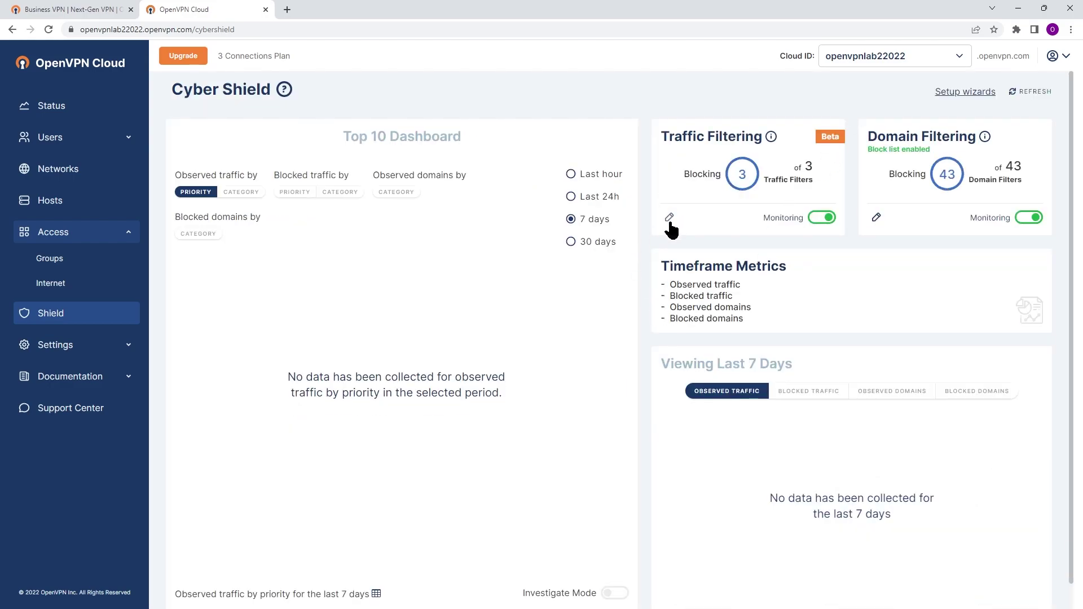
- Review the Traffic Filtering filters by category and close the dialog unchanged
{"action": "left_click", "coordinate": [670, 218]}
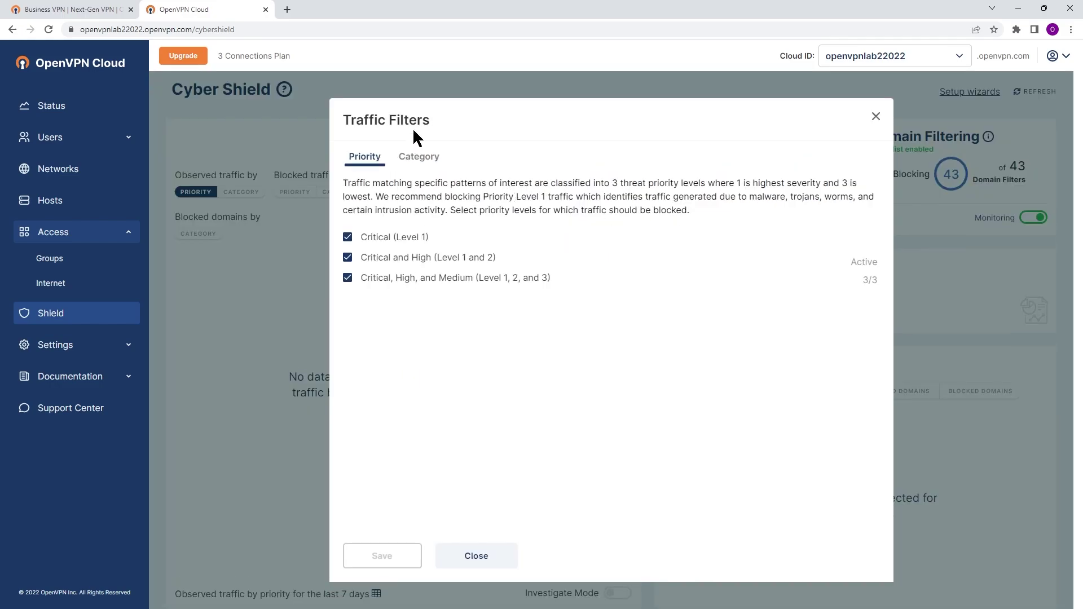
{"action": "left_click", "coordinate": [413, 162]}
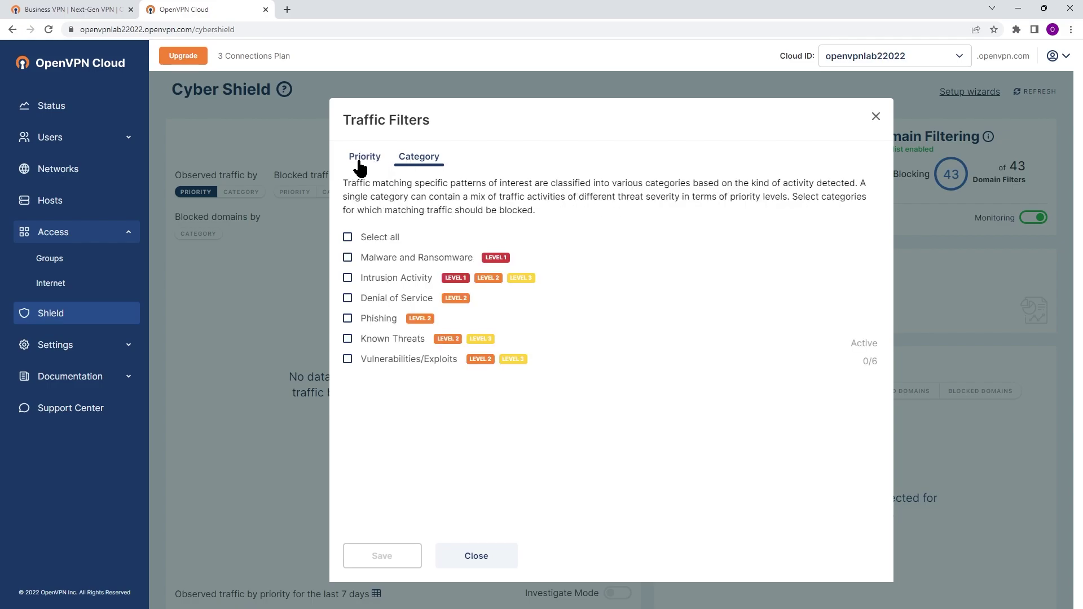
{"action": "left_click", "coordinate": [466, 556]}
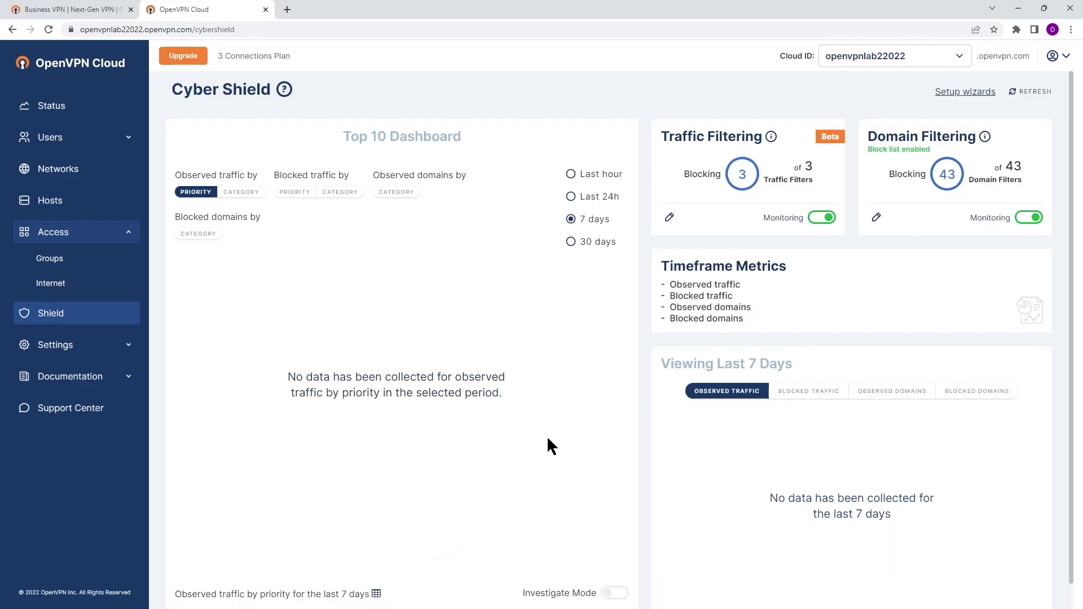
- Review the Domain Filtering allow and block lists, close the dialog, and expand Settings
{"action": "left_click", "coordinate": [876, 219]}
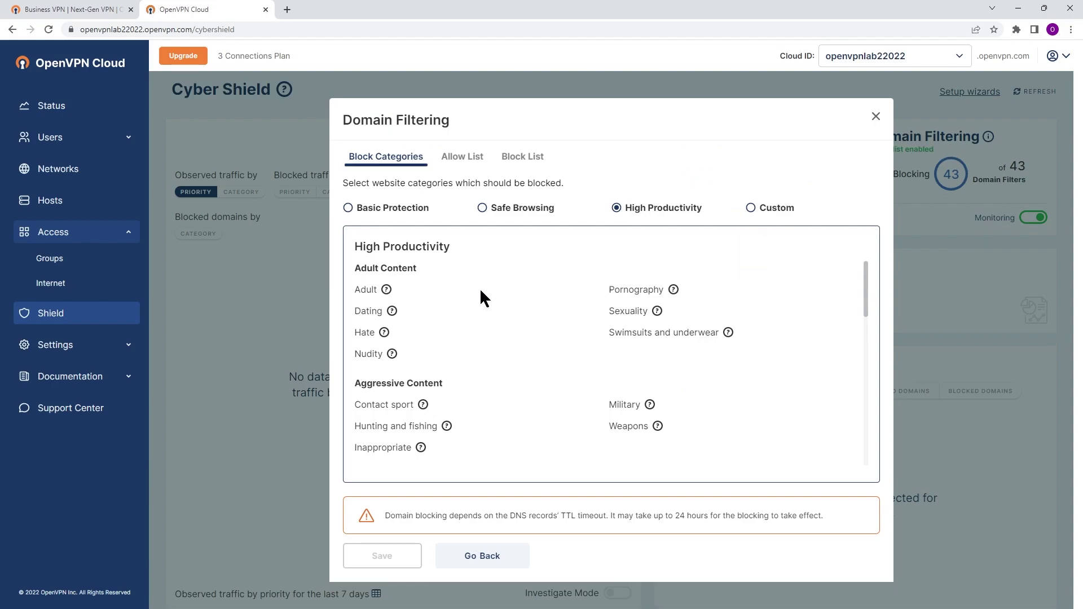
{"action": "scroll", "coordinate": [479, 293], "scroll_direction": "down", "scroll_amount": 5}
{"action": "scroll", "coordinate": [477, 310], "scroll_direction": "up", "scroll_amount": 5}
{"action": "left_click", "coordinate": [476, 159]}
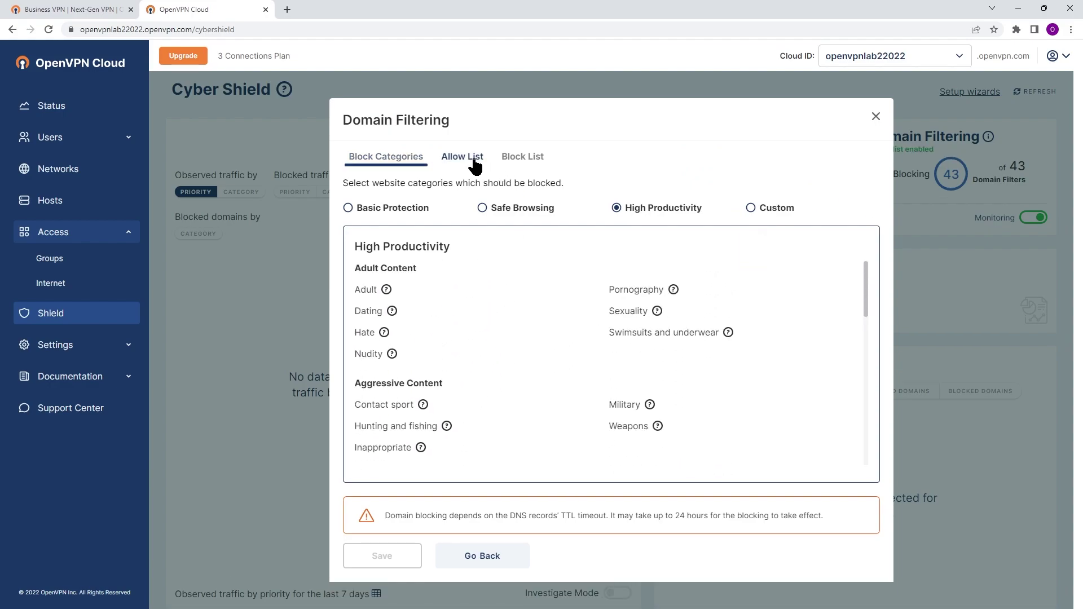
{"action": "left_click", "coordinate": [531, 162]}
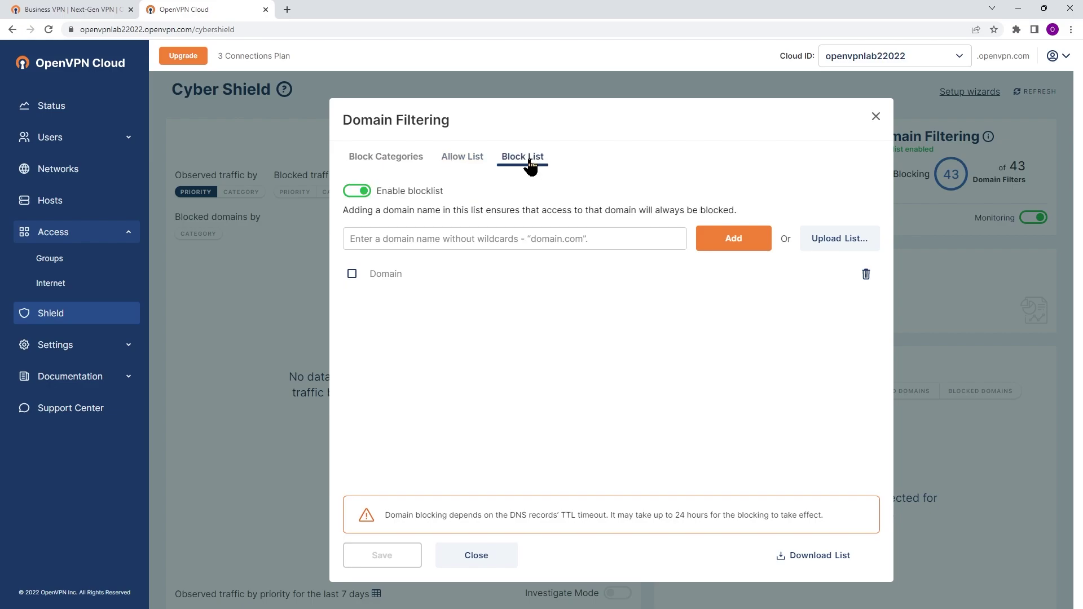
{"action": "left_click", "coordinate": [875, 117]}
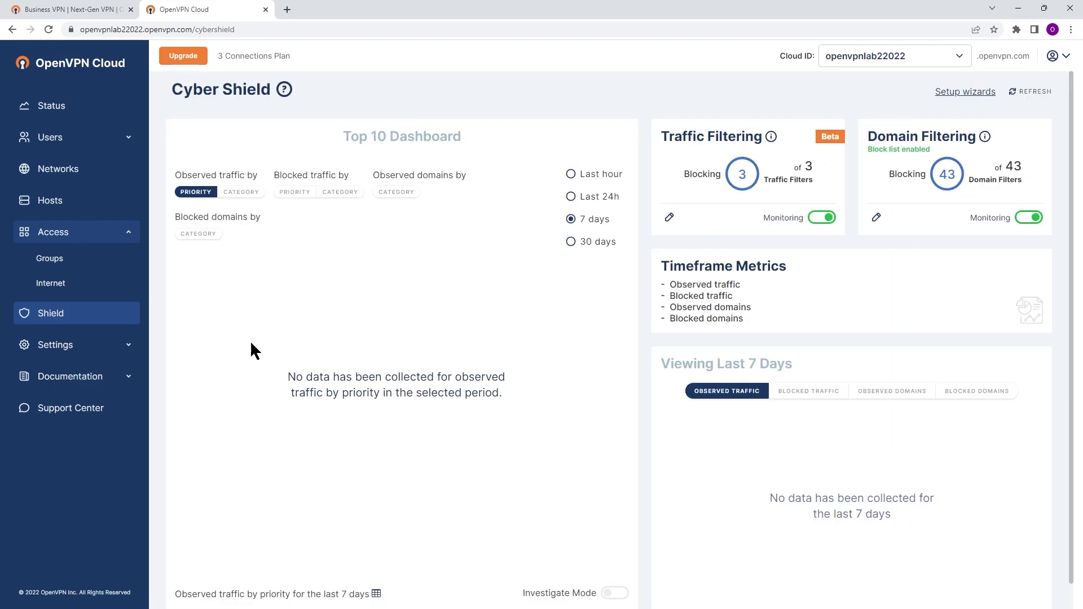
{"action": "left_click", "coordinate": [104, 347]}
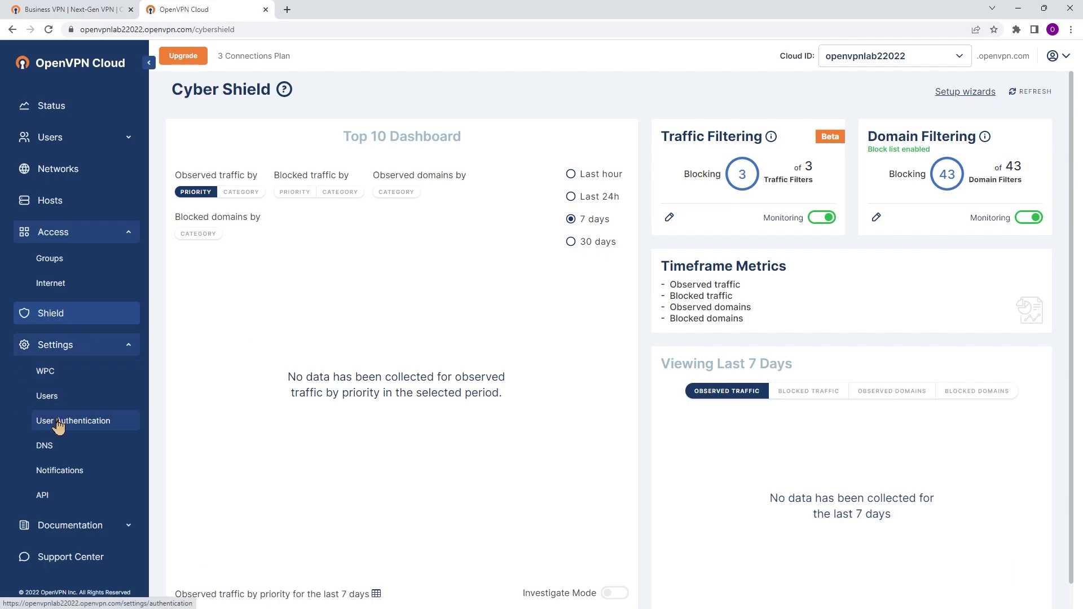
- View User Authentication settings, then show the DNS records under DNS Advanced Configuration
{"action": "left_click", "coordinate": [52, 421]}
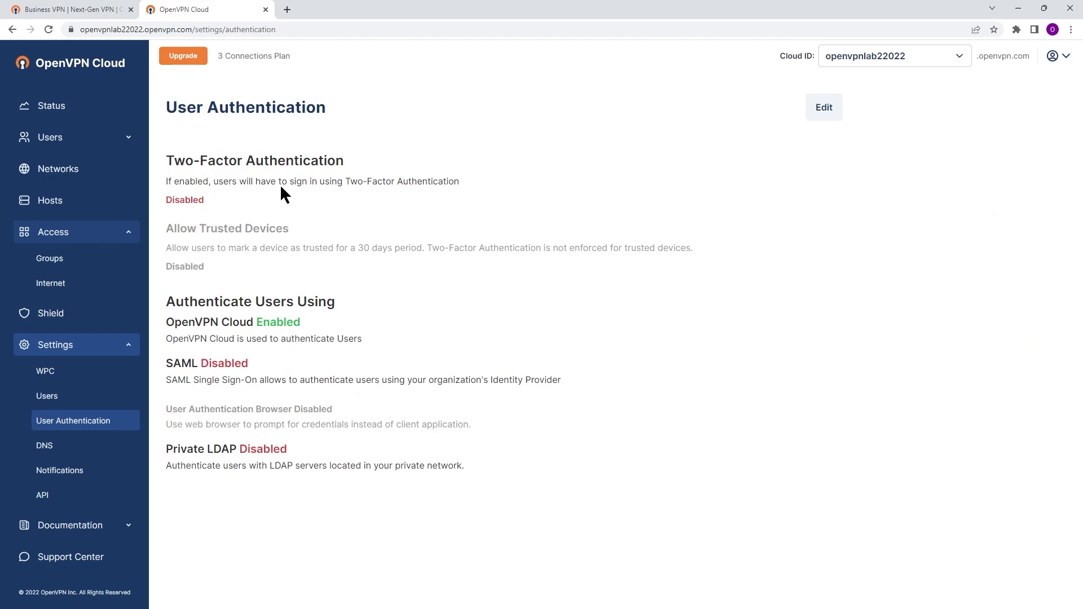
{"action": "left_click", "coordinate": [47, 449]}
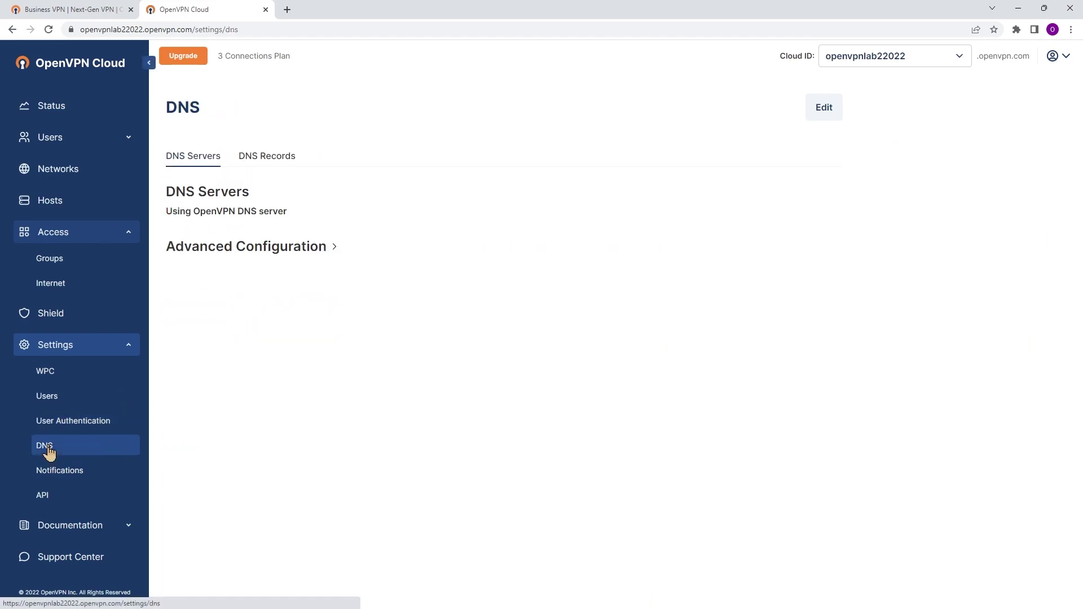
{"action": "left_click", "coordinate": [325, 251]}
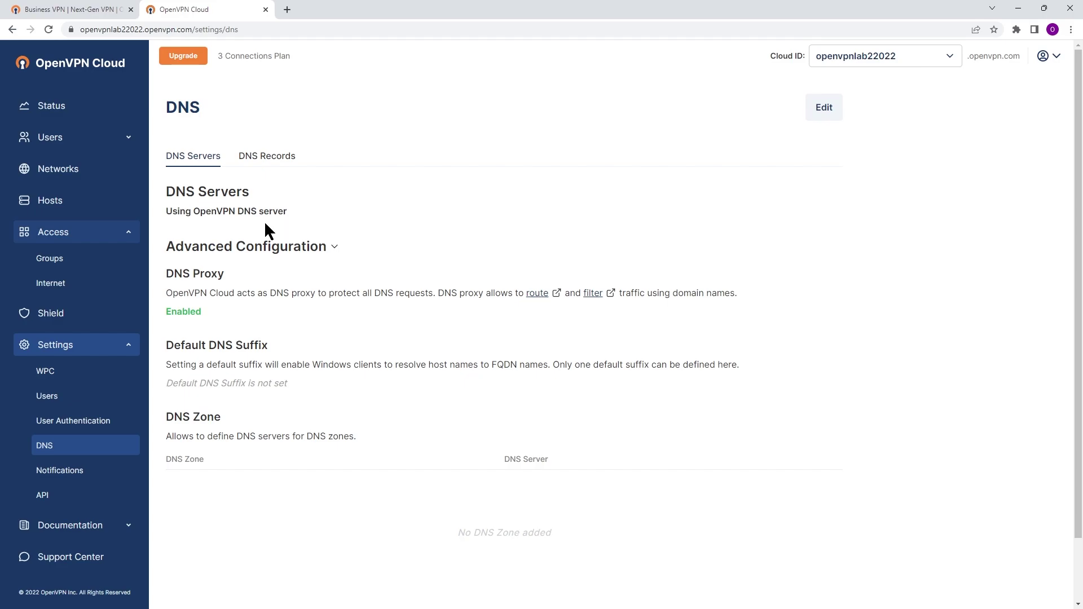
{"action": "left_click", "coordinate": [283, 155]}
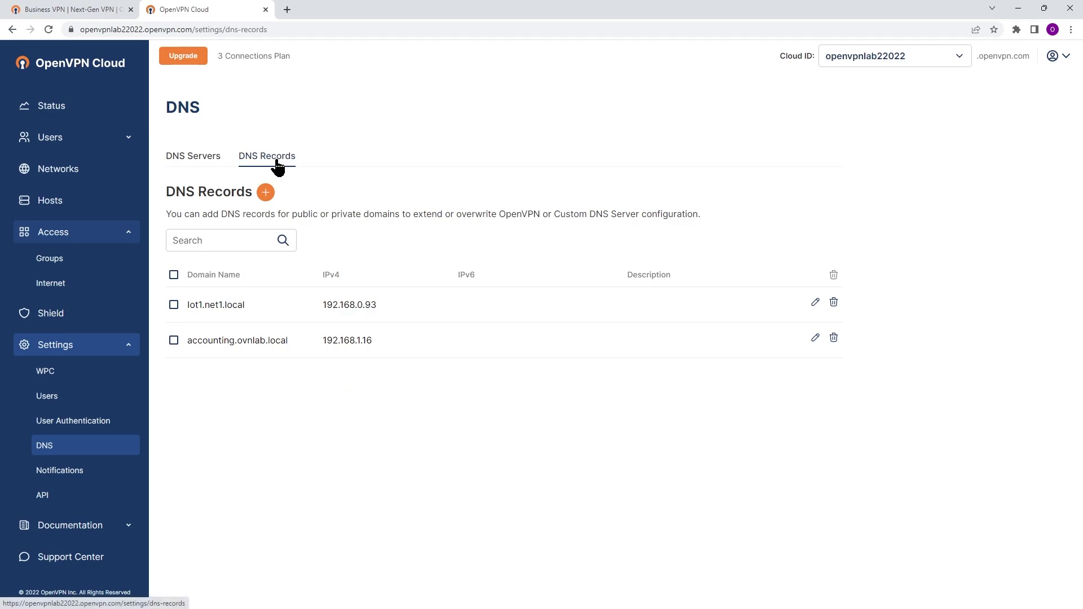
{"action": "left_click", "coordinate": [127, 526]}
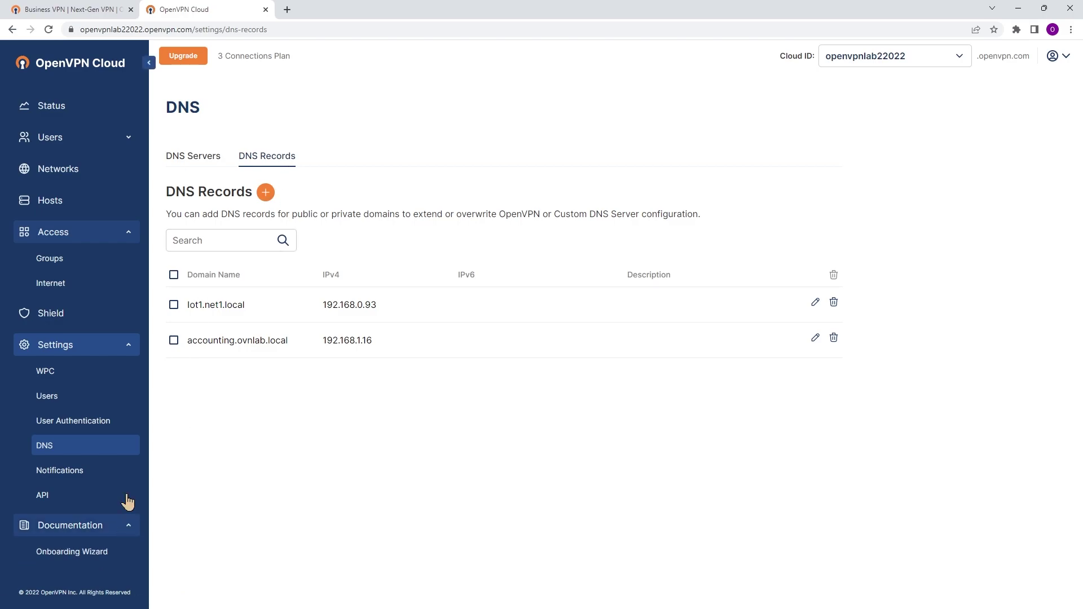
- Open the Knowledge Base in a new tab, then return to the portal and open Support Center
{"action": "scroll", "coordinate": [101, 451], "scroll_direction": "down", "scroll_amount": 2}
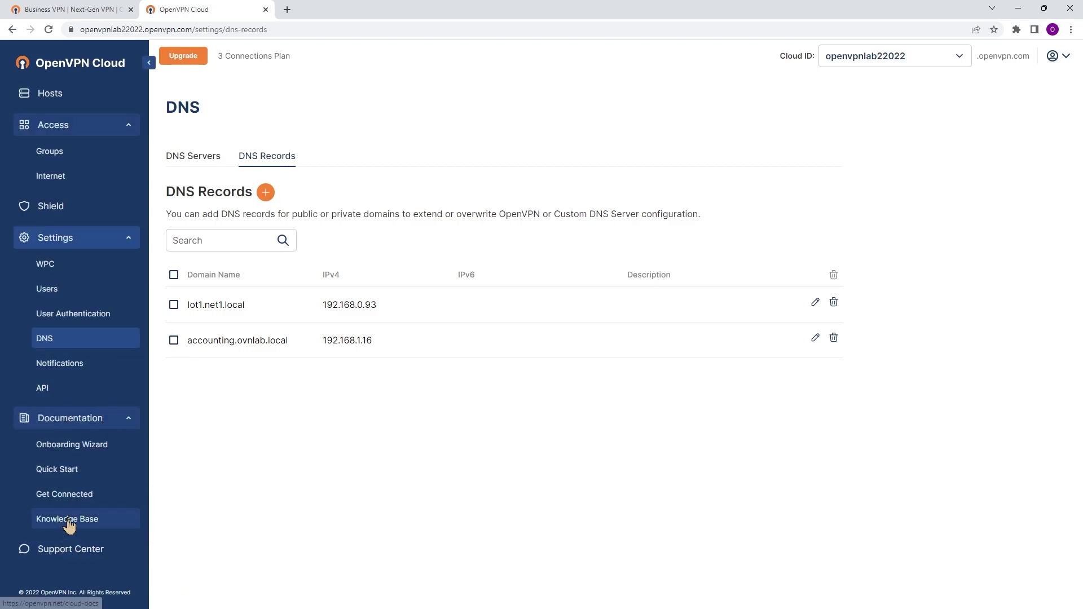
{"action": "left_click", "coordinate": [67, 518]}
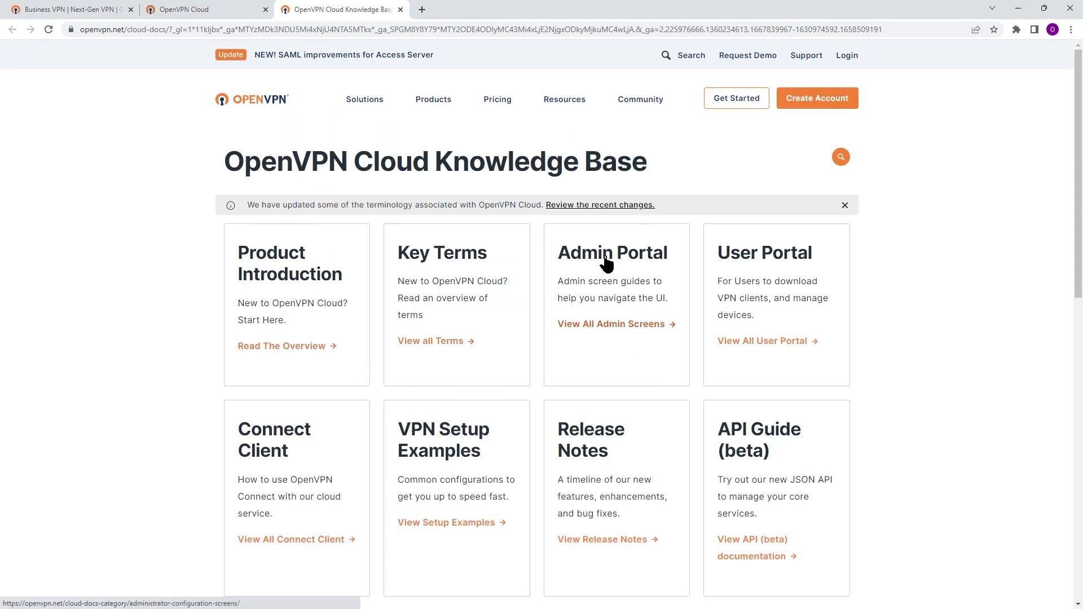
{"action": "left_click", "coordinate": [191, 11]}
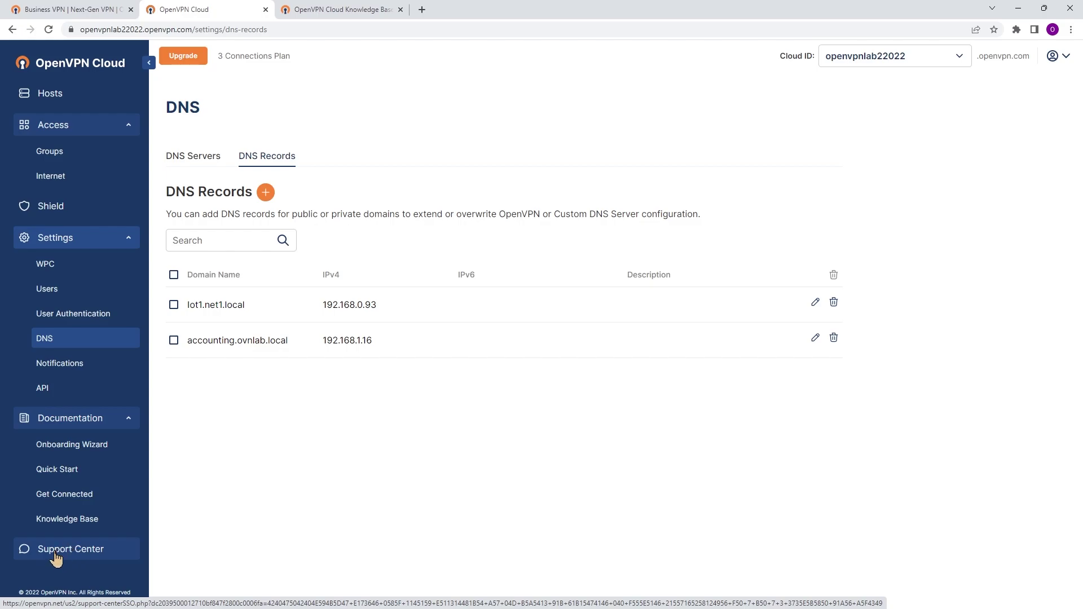
{"action": "left_click", "coordinate": [59, 556]}
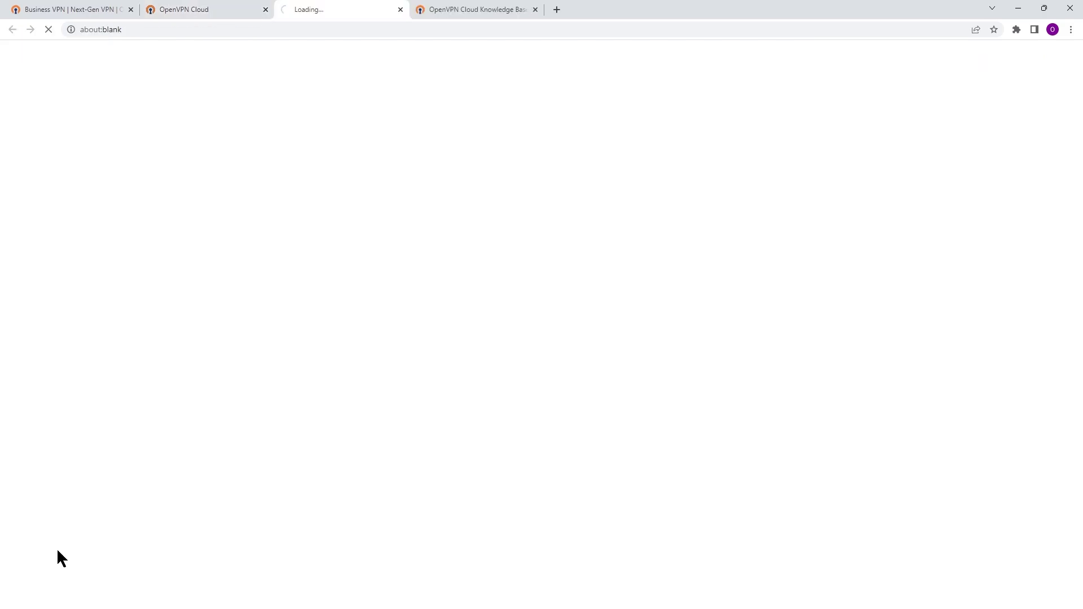